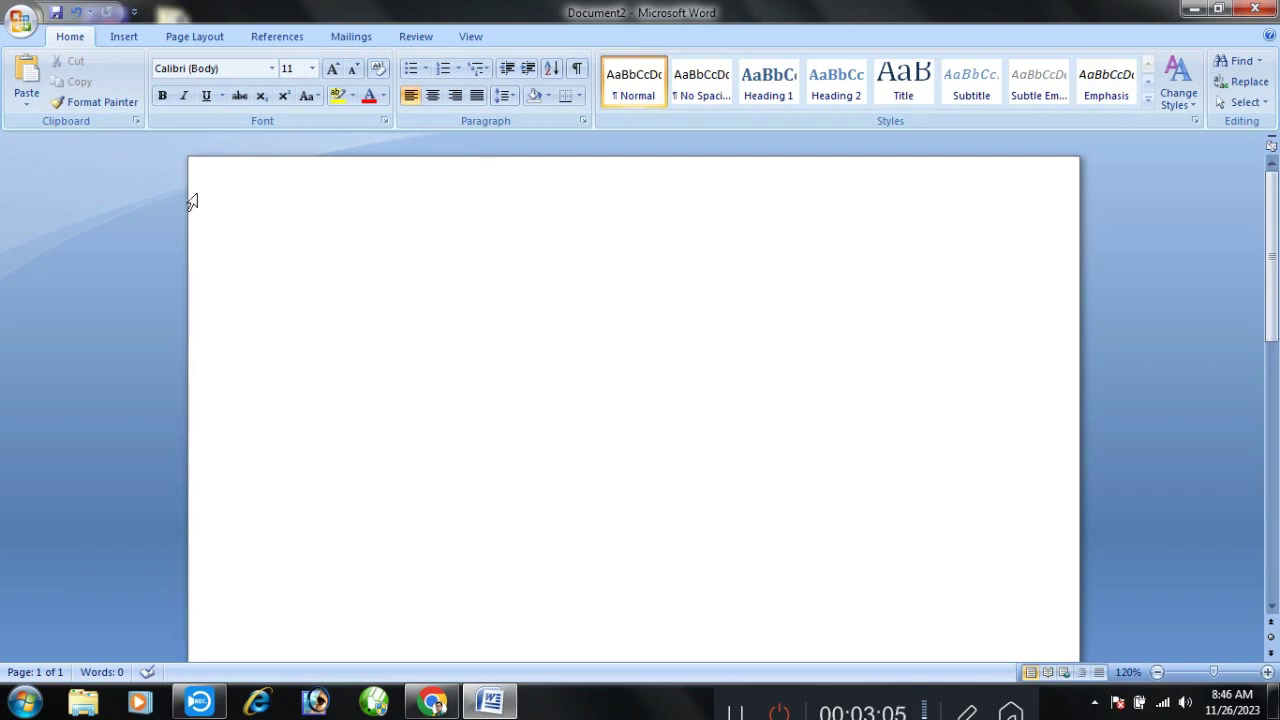
Bring up the Page Layout orientation options for the blank page, keeping it portrait.
{"action": "left_click", "coordinate": [195, 40]}
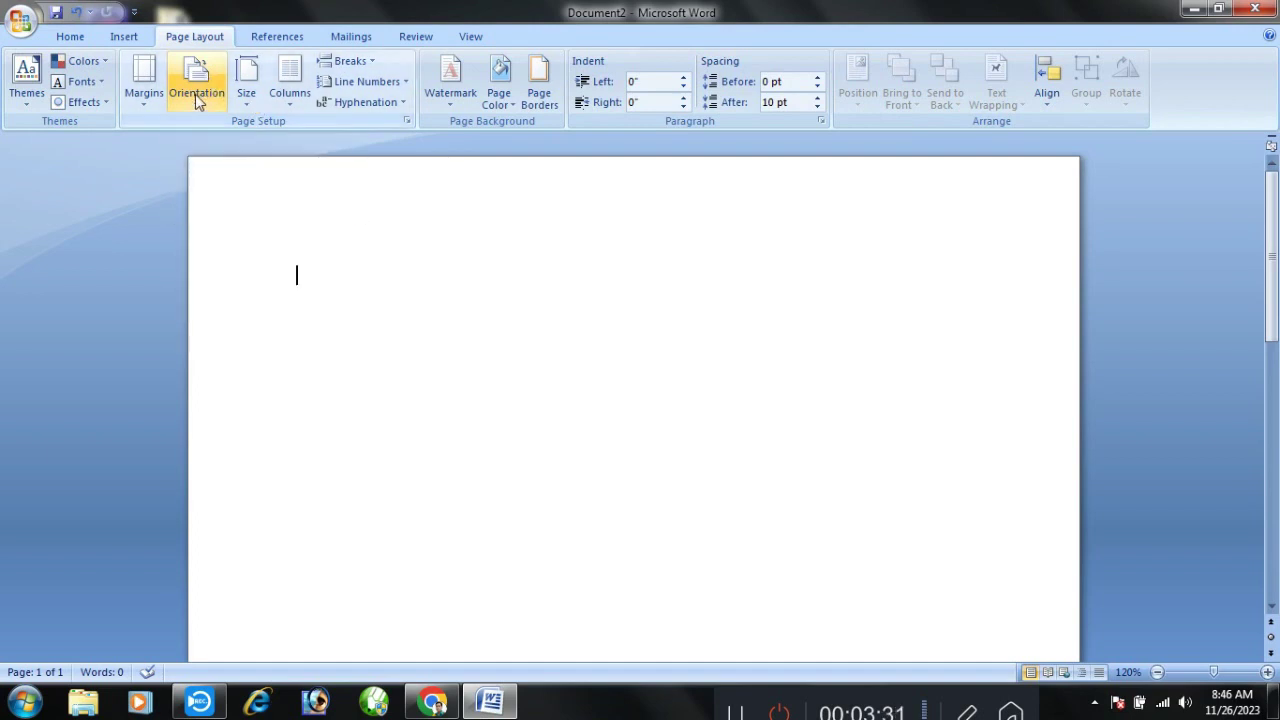
{"action": "left_click", "coordinate": [191, 104]}
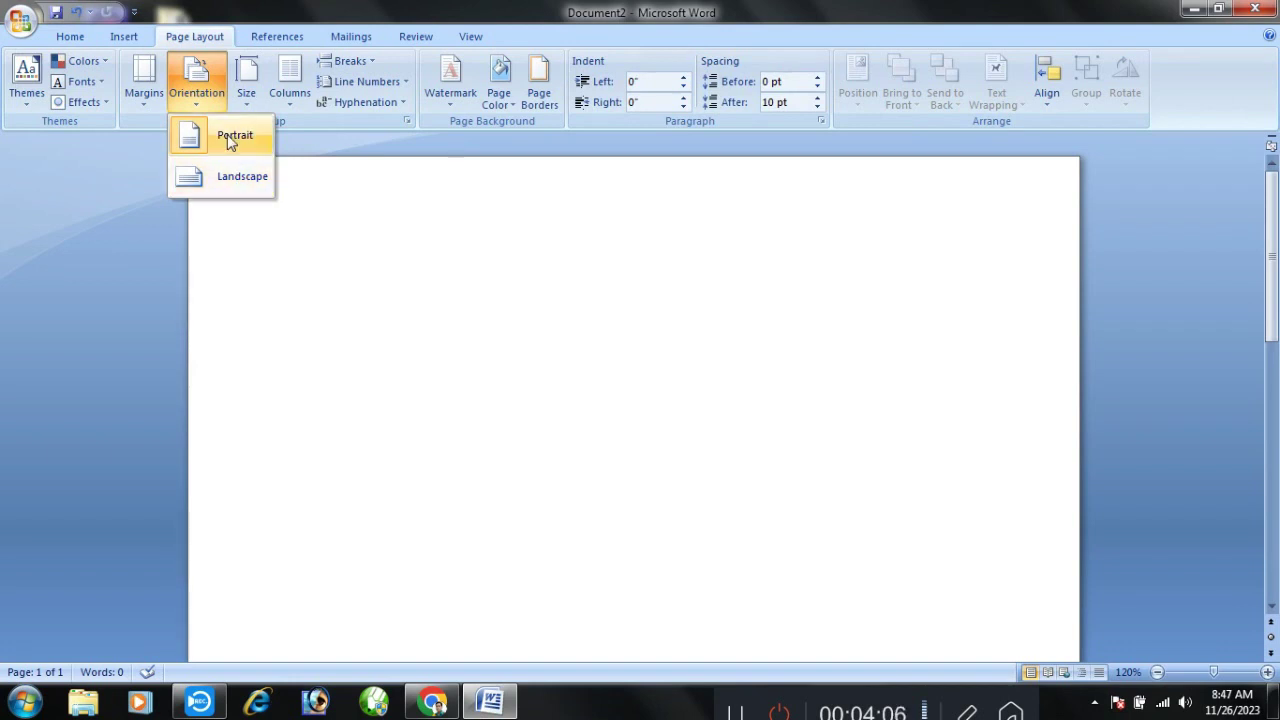
Switch the blank page to landscape orientation and zoom out to view the whole page.
{"action": "left_click", "coordinate": [233, 141]}
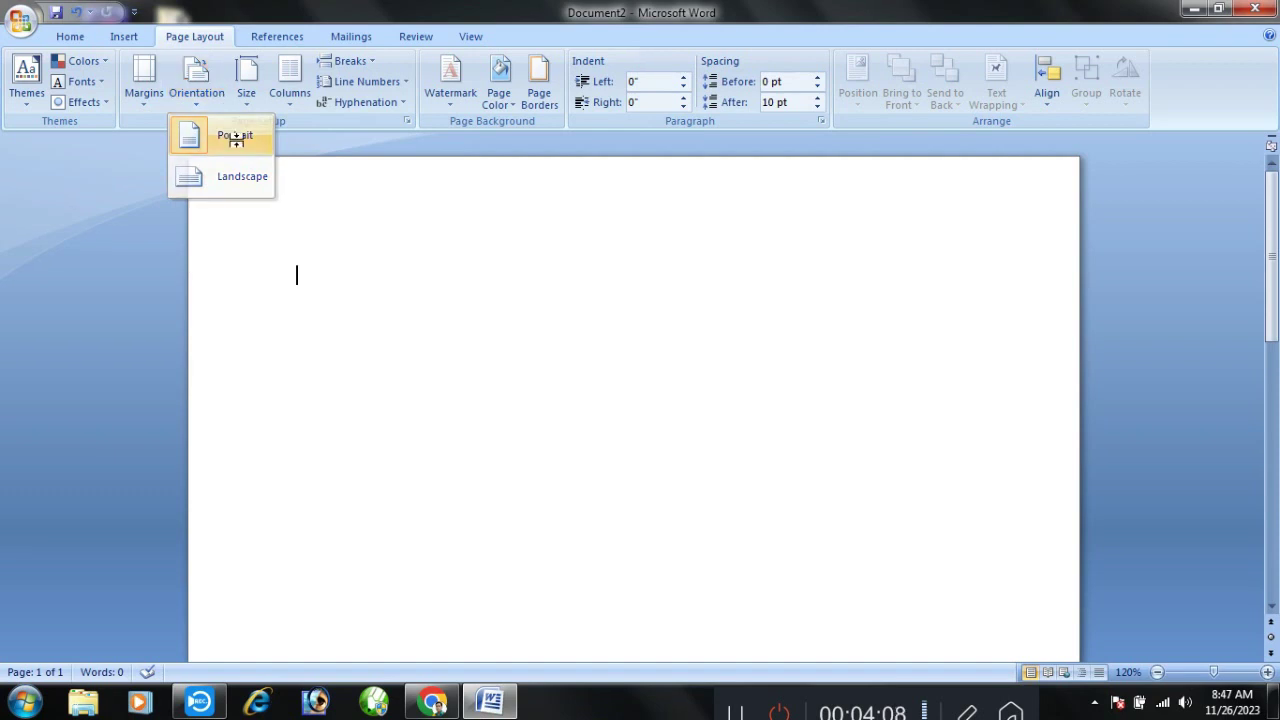
{"action": "left_click", "coordinate": [195, 100]}
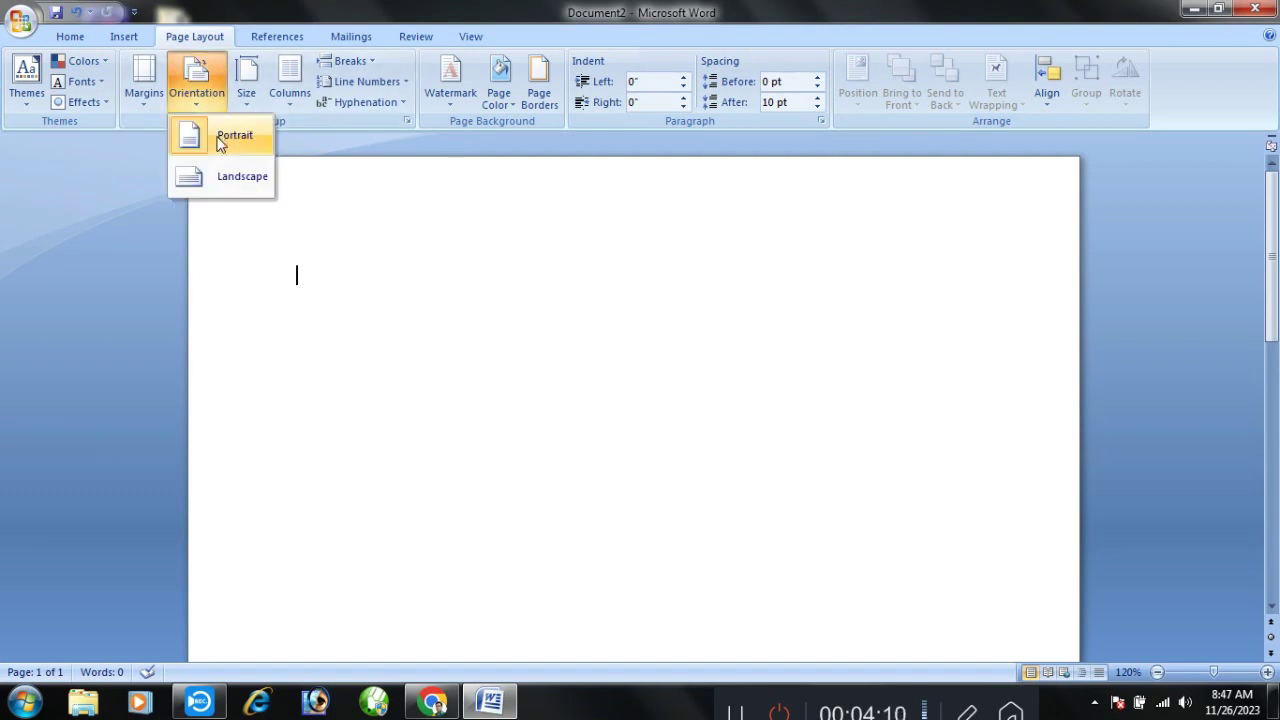
{"action": "left_click", "coordinate": [232, 179]}
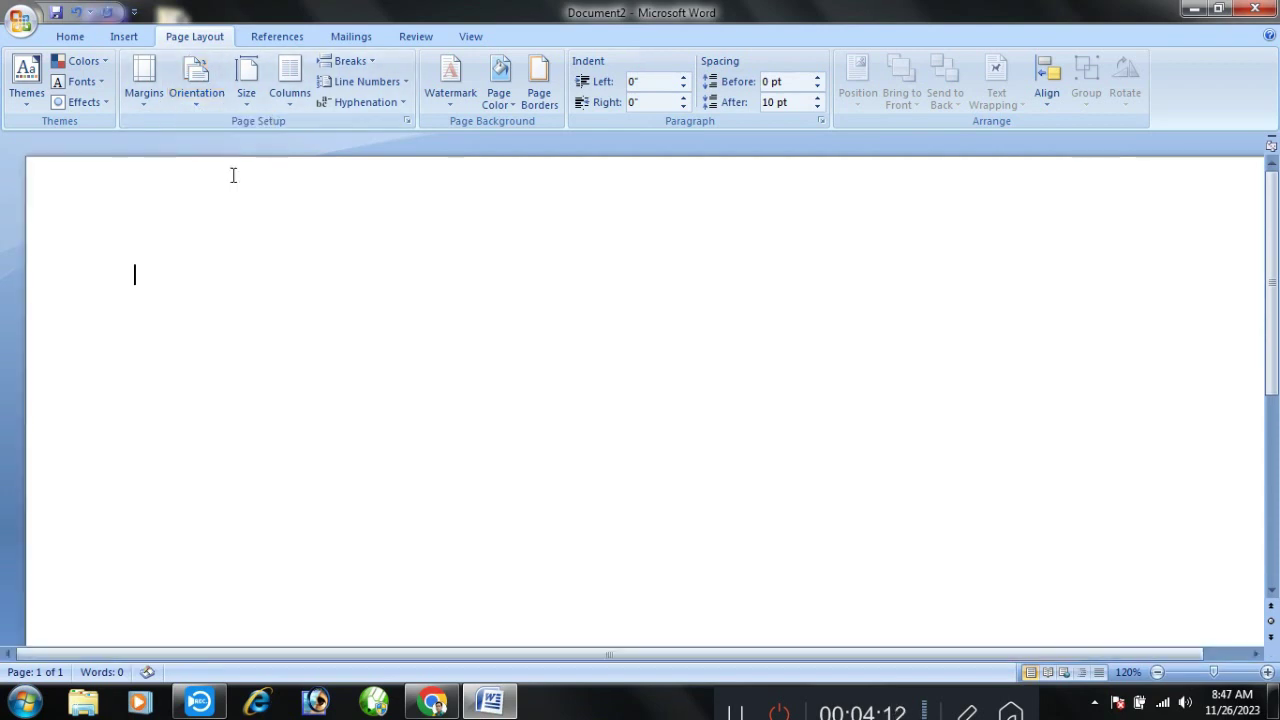
{"action": "scroll", "coordinate": [854, 288], "scroll_direction": "down", "scroll_amount": 3}
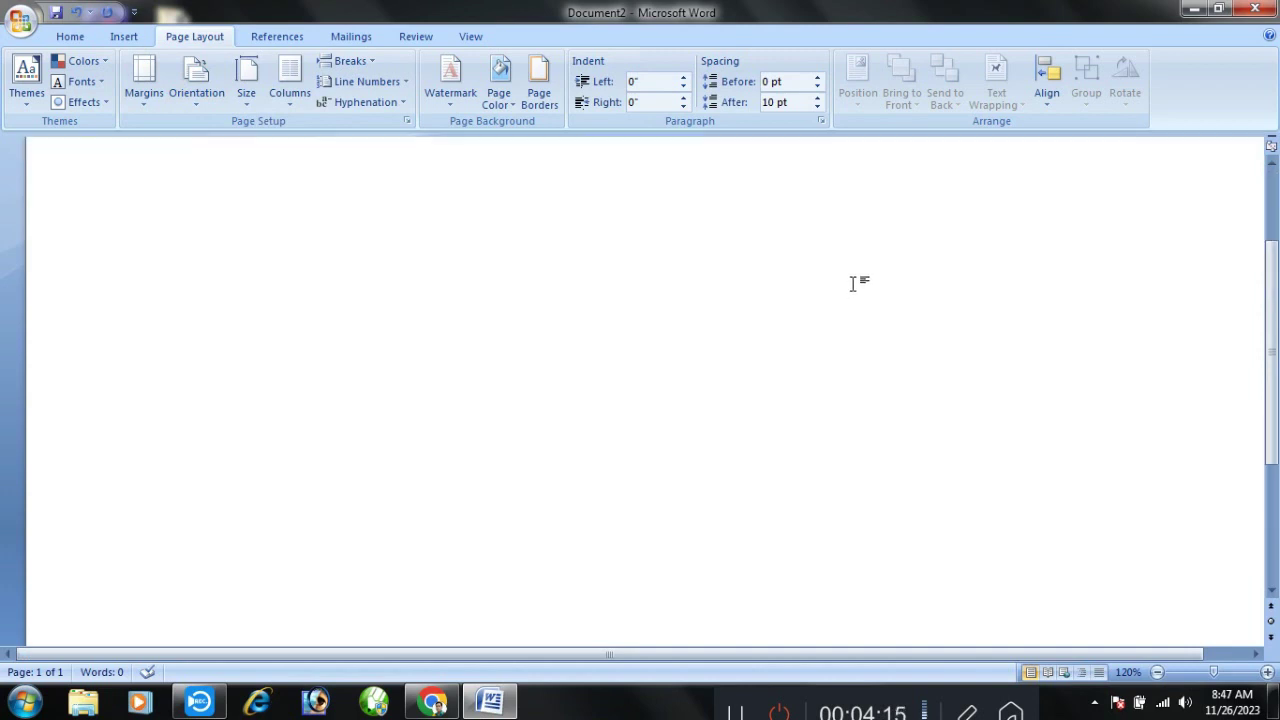
{"action": "scroll", "coordinate": [851, 280], "scroll_direction": "down", "scroll_amount": 3}
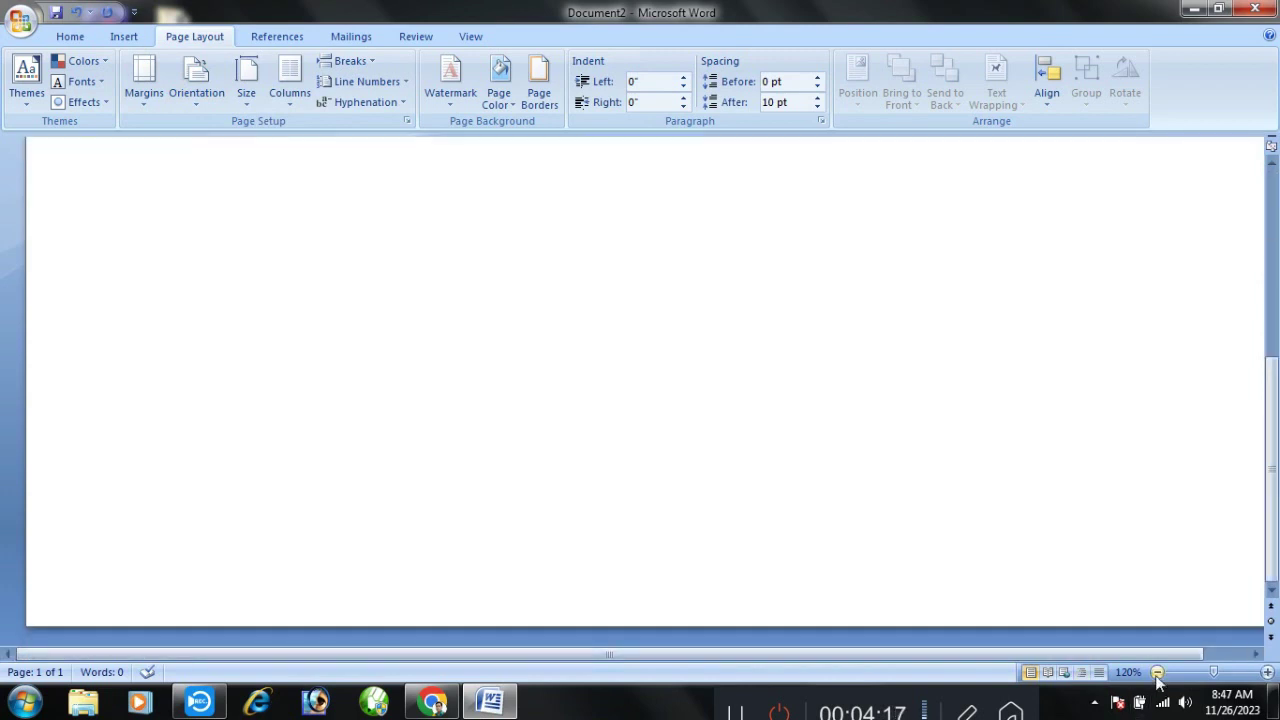
{"action": "left_click", "coordinate": [1157, 673]}
{"action": "left_click", "coordinate": [1157, 673]}
{"action": "left_click", "coordinate": [1157, 673]}
{"action": "left_click", "coordinate": [1157, 673]}
{"action": "left_click", "coordinate": [1157, 673]}
{"action": "left_click", "coordinate": [1157, 673]}
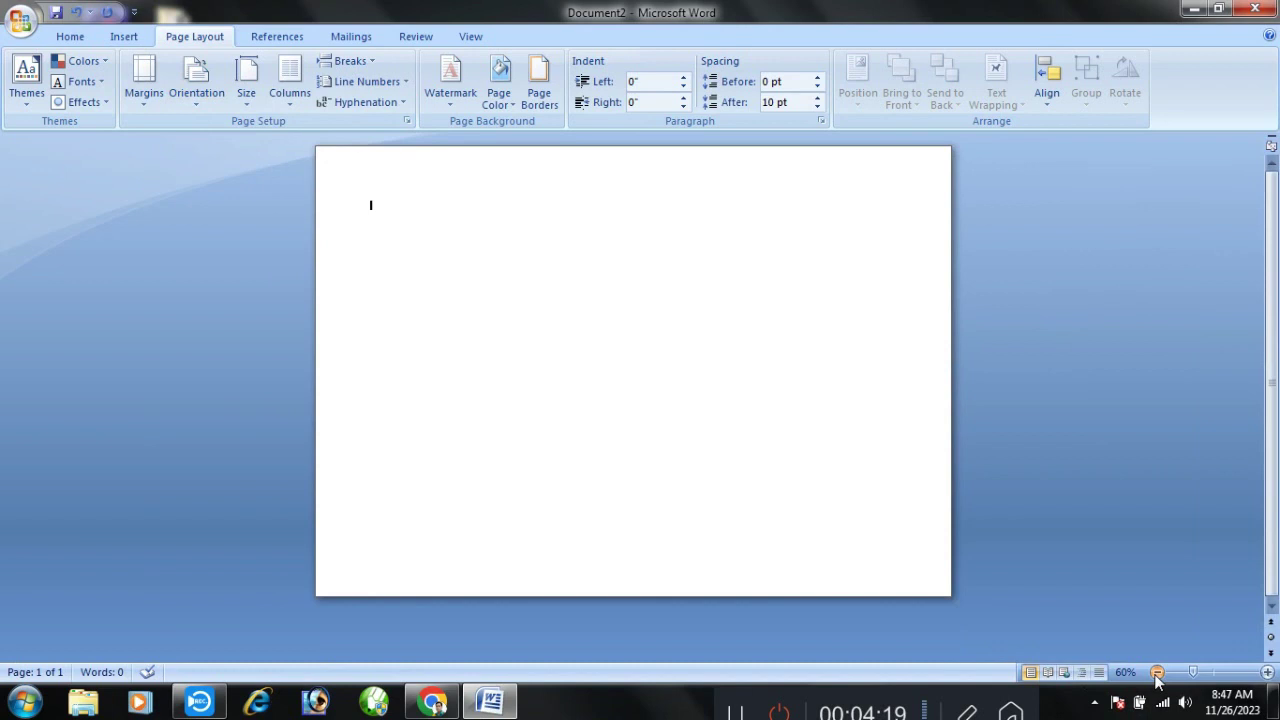
Return the page to portrait orientation and zoom back in to 90%.
{"action": "left_click", "coordinate": [183, 97]}
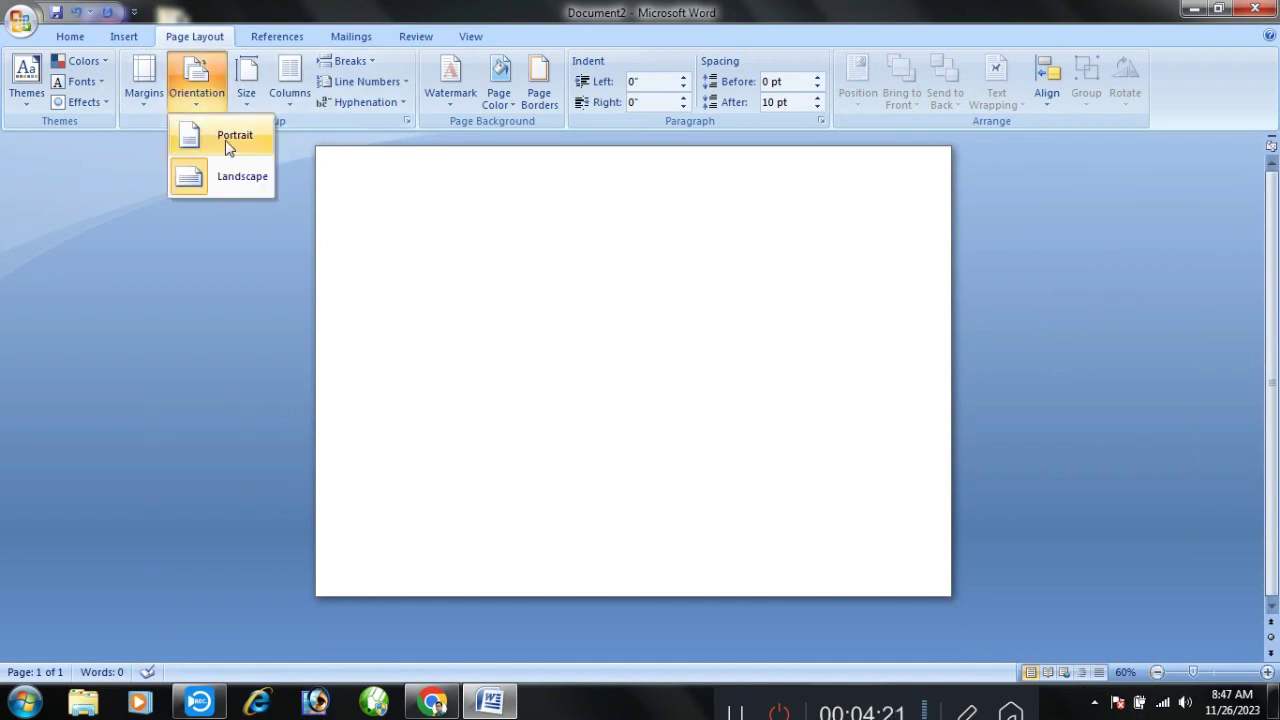
{"action": "left_click", "coordinate": [200, 137]}
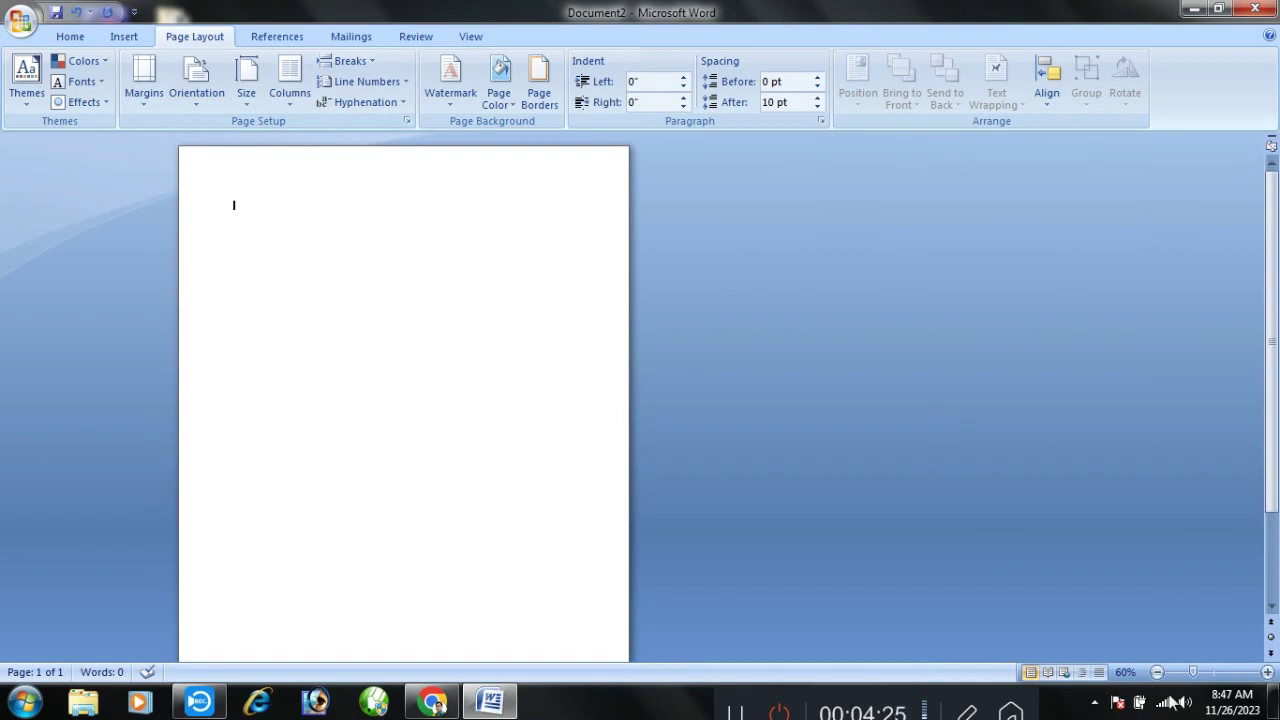
{"action": "left_click", "coordinate": [1267, 672]}
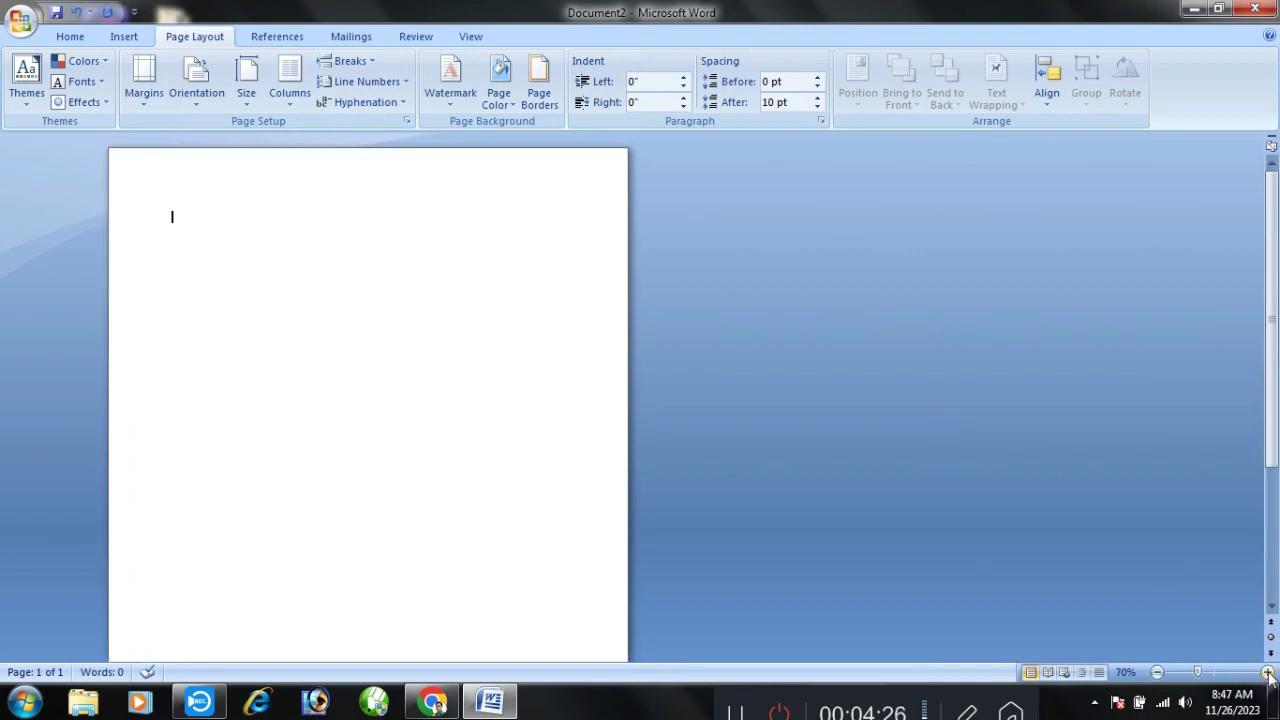
{"action": "left_click", "coordinate": [1267, 672]}
{"action": "left_click", "coordinate": [1267, 672]}
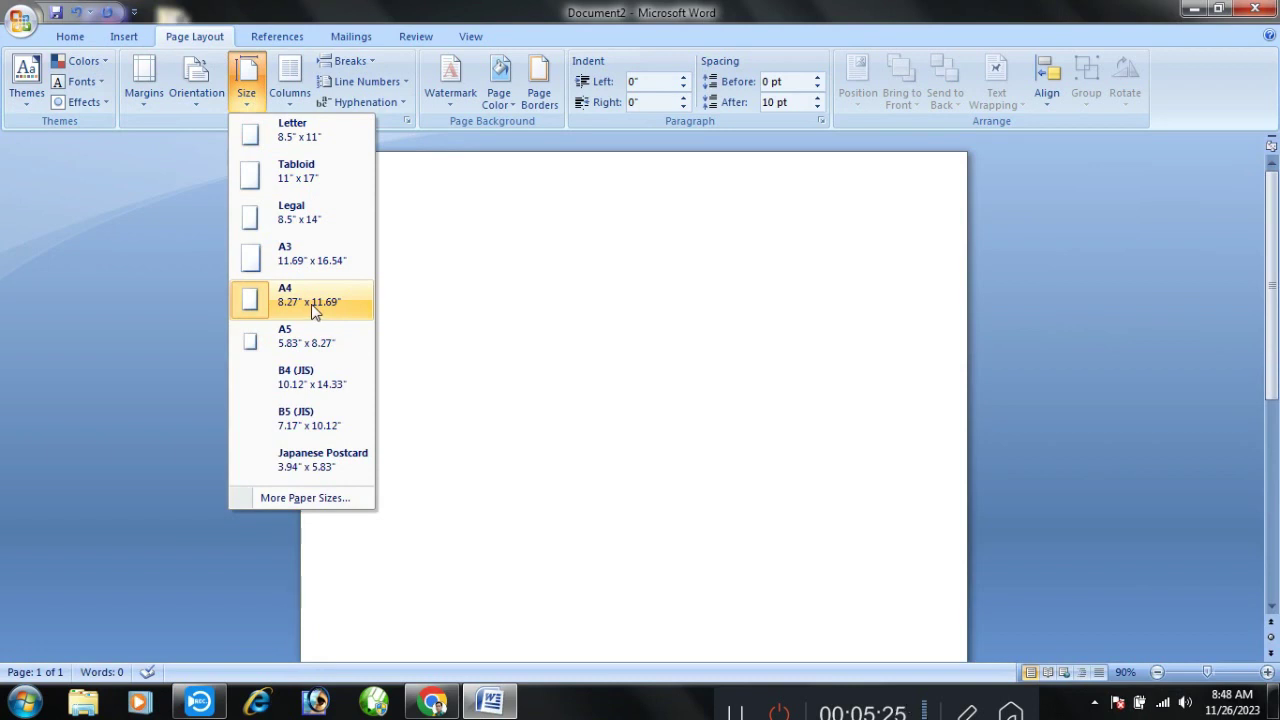
Choose A4 (8.27" x 11.69") from the paper Size list.
{"action": "left_click", "coordinate": [286, 302]}
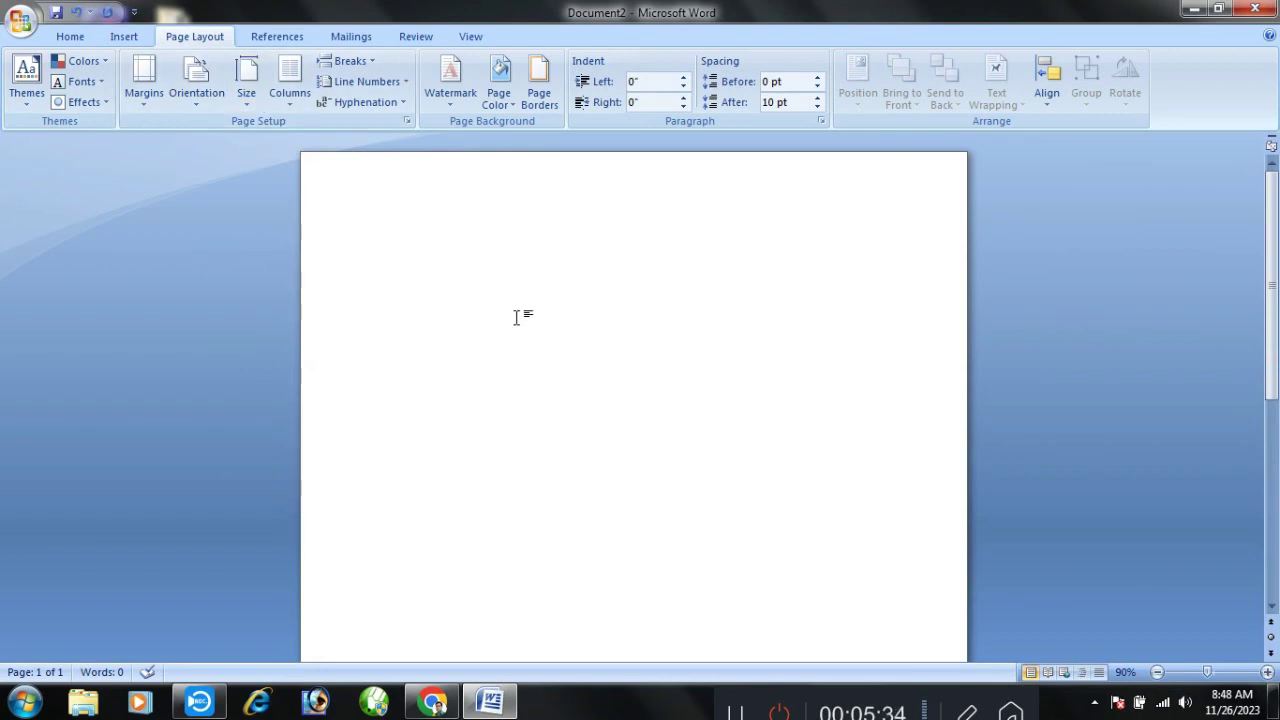
Paste the Hindi children's story text into the empty A4 page.
{"action": "key", "text": "ctrl+v"}
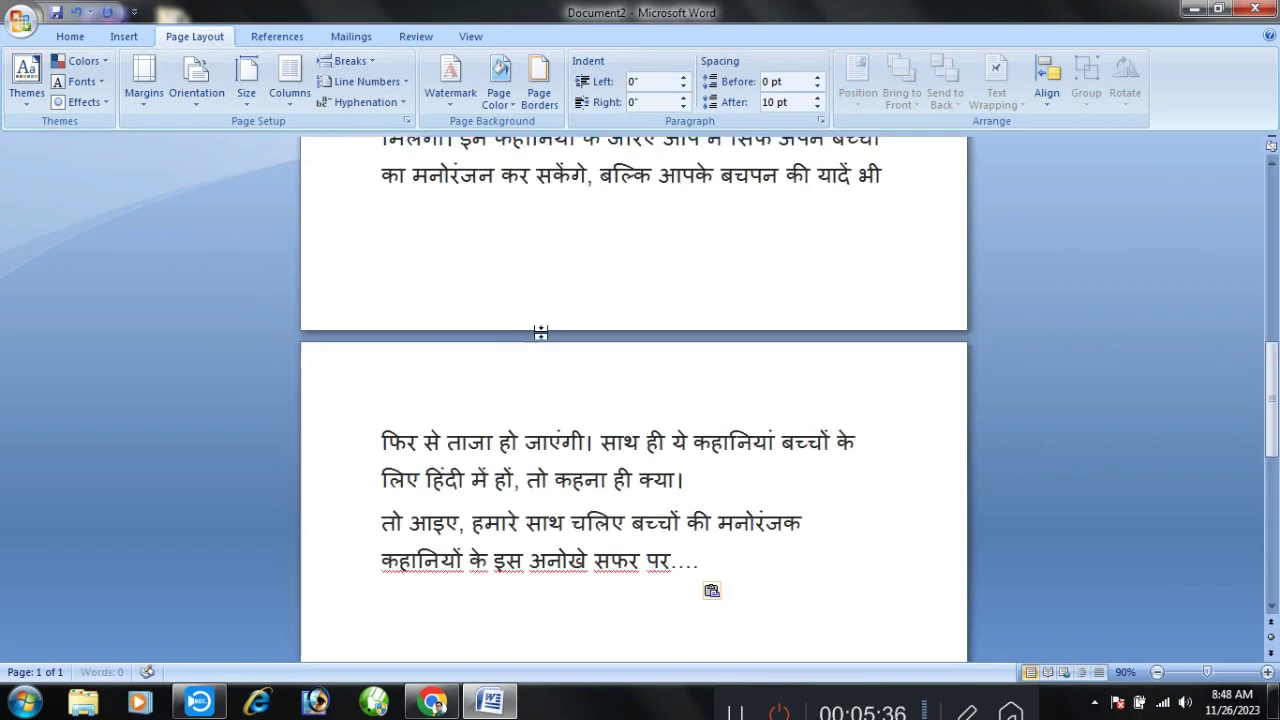
{"action": "scroll", "coordinate": [540, 332], "scroll_direction": "up", "scroll_amount": 3}
{"action": "scroll", "coordinate": [535, 315], "scroll_direction": "up", "scroll_amount": 5}
{"action": "scroll", "coordinate": [530, 300], "scroll_direction": "up", "scroll_amount": 1}
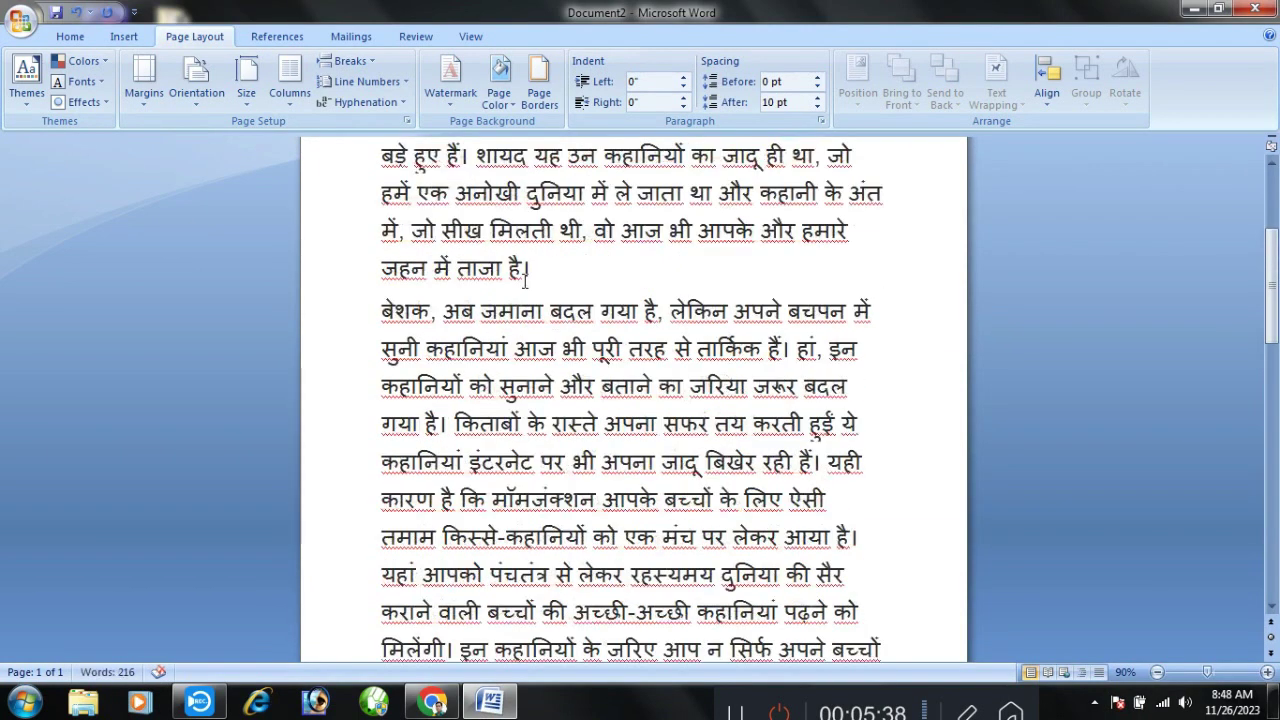
{"action": "scroll", "coordinate": [523, 283], "scroll_direction": "up", "scroll_amount": 3}
{"action": "scroll", "coordinate": [520, 278], "scroll_direction": "up", "scroll_amount": 2}
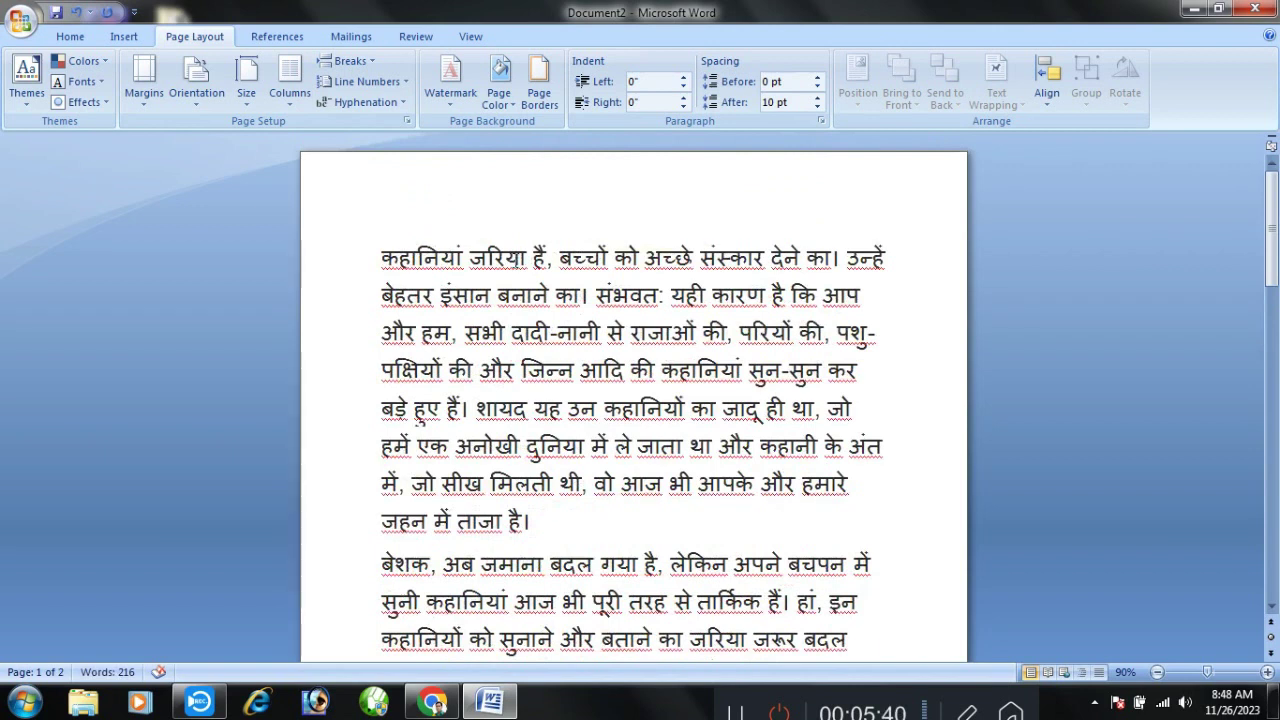
Check where the 216-word text ends on page two, then return to page one.
{"action": "scroll", "coordinate": [640, 228], "scroll_direction": "down", "scroll_amount": 4}
{"action": "scroll", "coordinate": [633, 229], "scroll_direction": "down", "scroll_amount": 2}
{"action": "scroll", "coordinate": [633, 229], "scroll_direction": "down", "scroll_amount": 9}
{"action": "scroll", "coordinate": [625, 229], "scroll_direction": "down", "scroll_amount": 1}
{"action": "scroll", "coordinate": [634, 260], "scroll_direction": "down", "scroll_amount": 2}
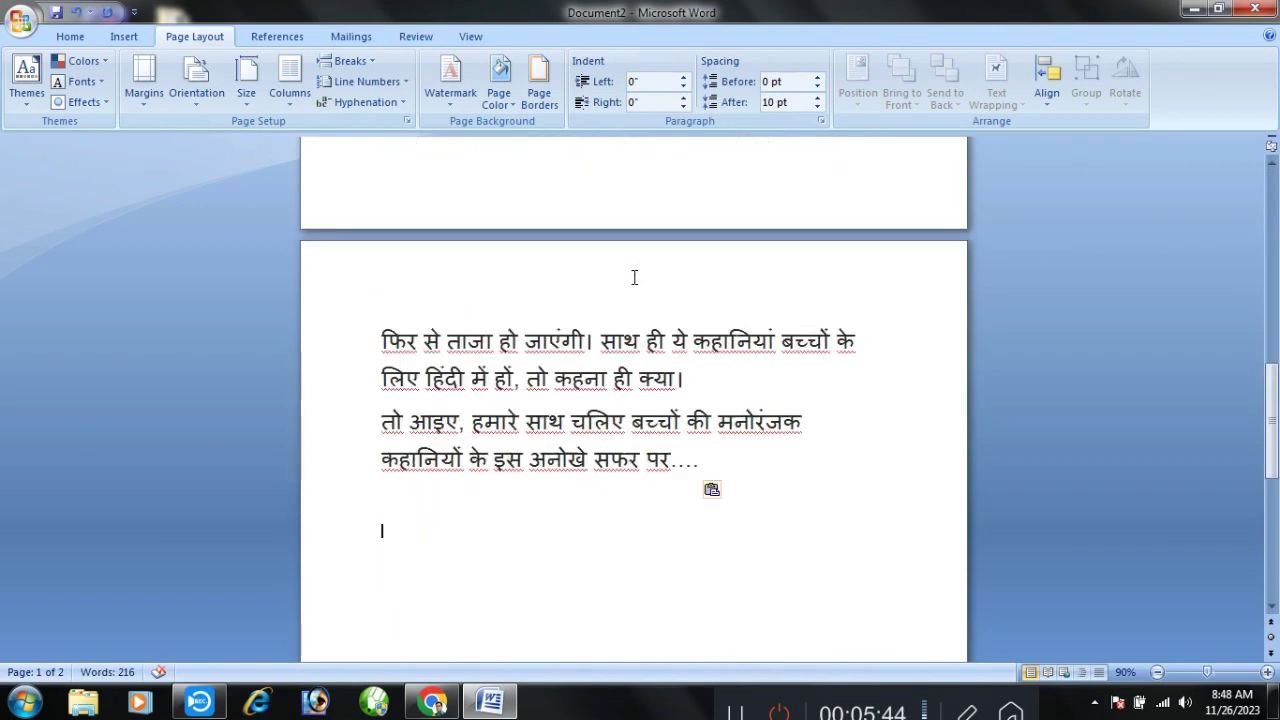
{"action": "key", "text": "ctrl+End"}
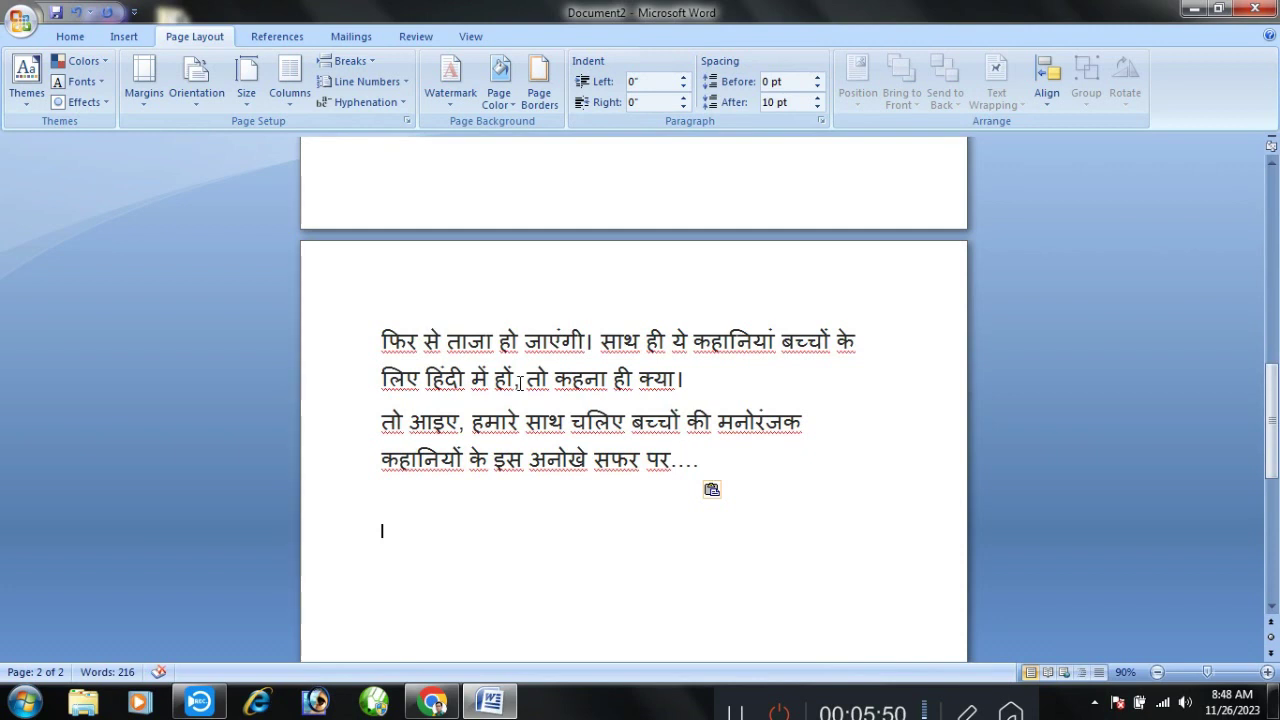
{"action": "key", "text": "Page_Up"}
{"action": "key", "text": "Page_Up"}
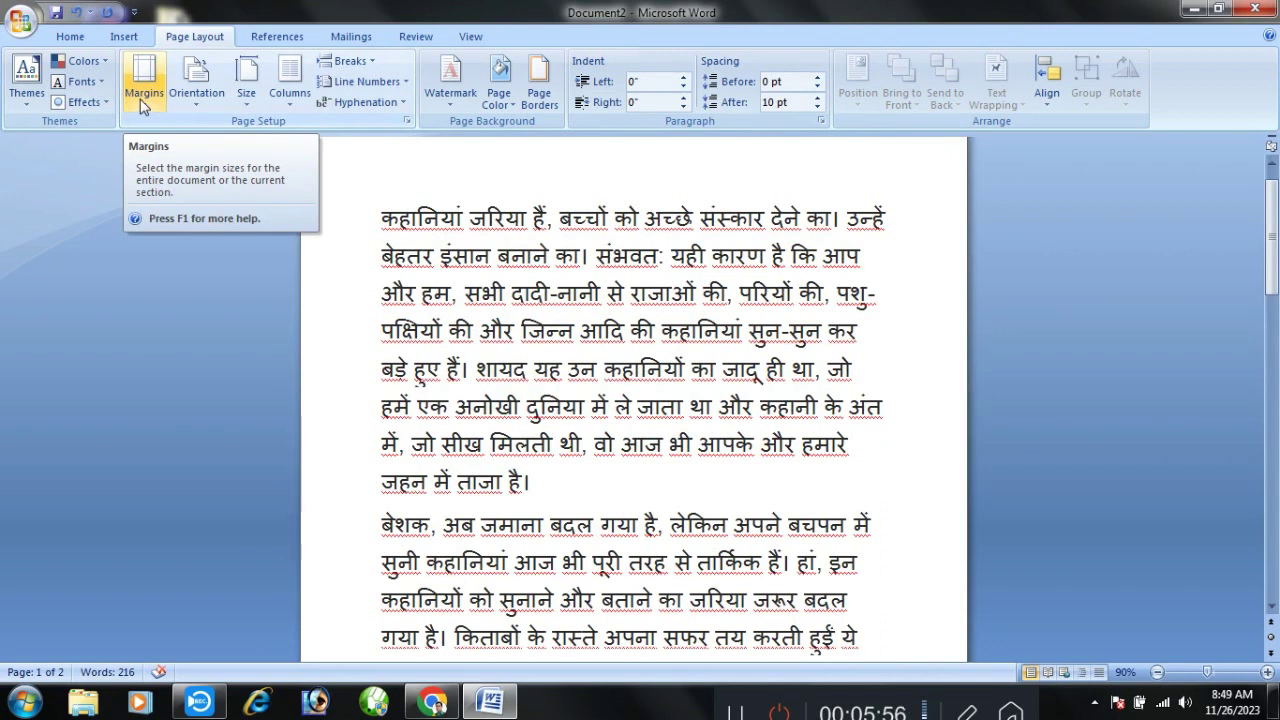
Apply the Narrow margin preset and scroll through to see the text reflow.
{"action": "left_click", "coordinate": [143, 100]}
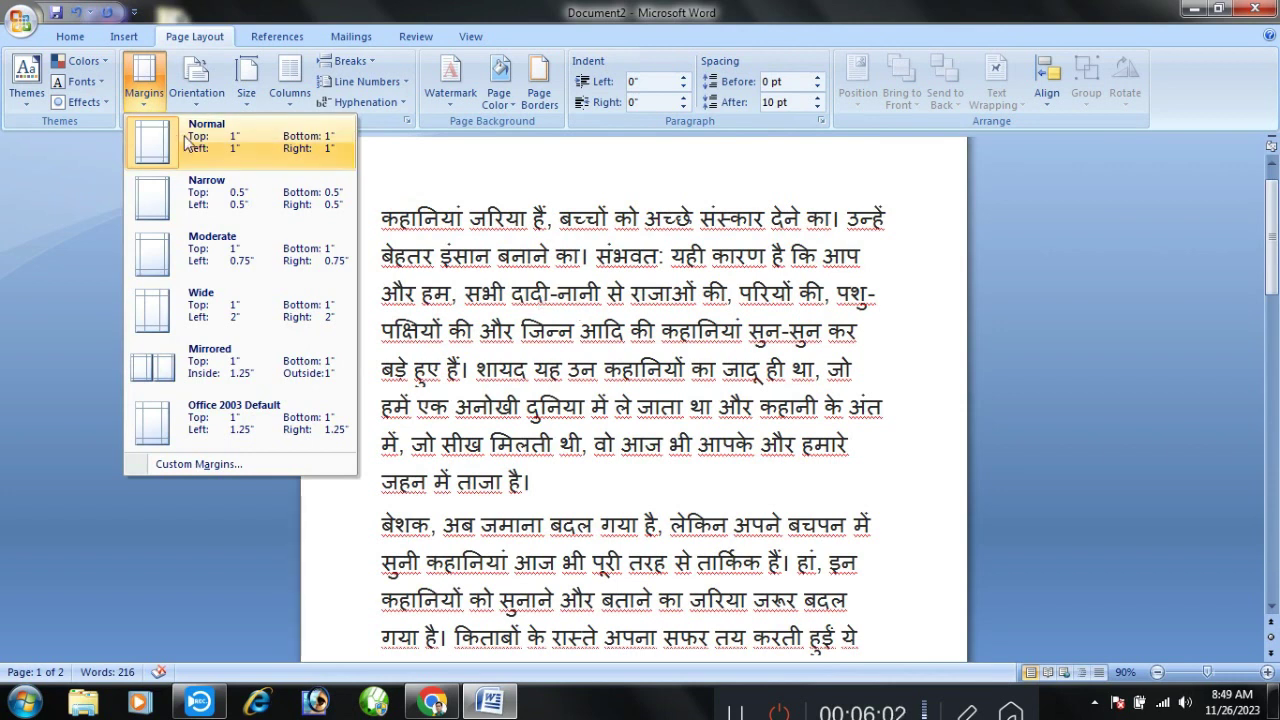
{"action": "left_click", "coordinate": [203, 200]}
{"action": "scroll", "coordinate": [343, 600], "scroll_direction": "down", "scroll_amount": 1}
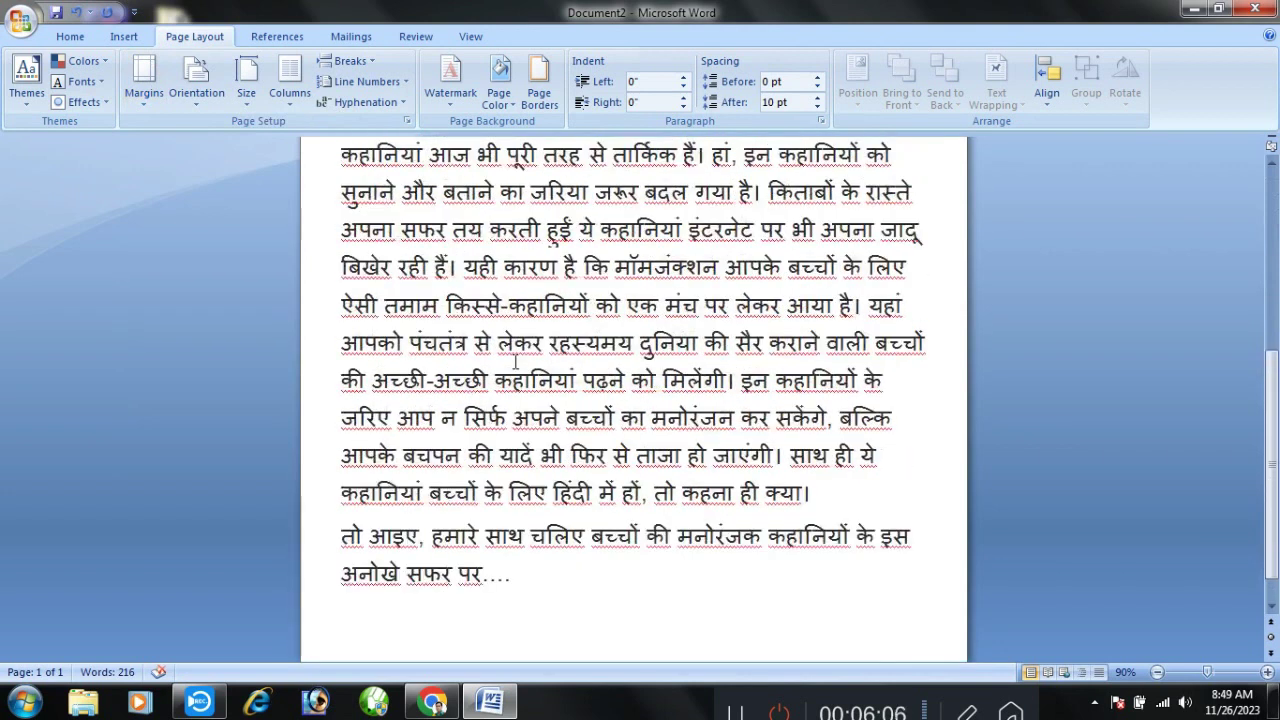
{"action": "scroll", "coordinate": [343, 600], "scroll_direction": "up", "scroll_amount": 5}
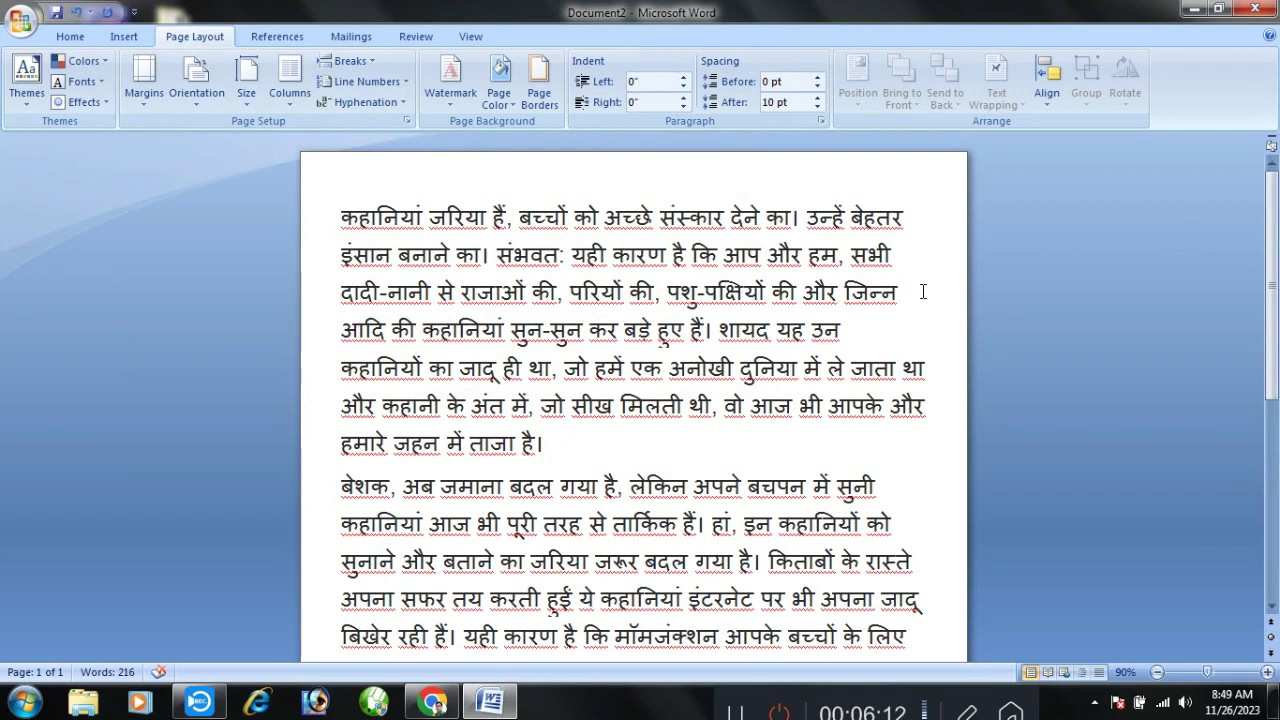
{"action": "scroll", "coordinate": [422, 410], "scroll_direction": "down", "scroll_amount": 2}
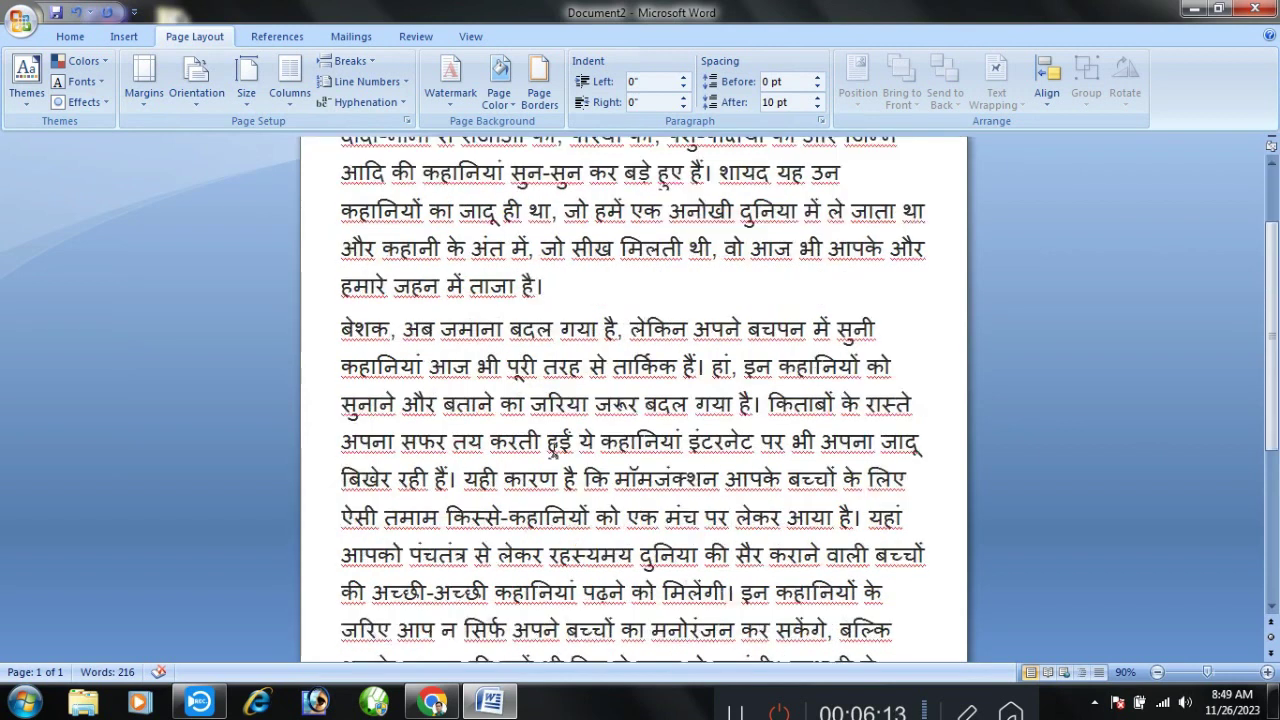
{"action": "scroll", "coordinate": [422, 410], "scroll_direction": "down", "scroll_amount": 2}
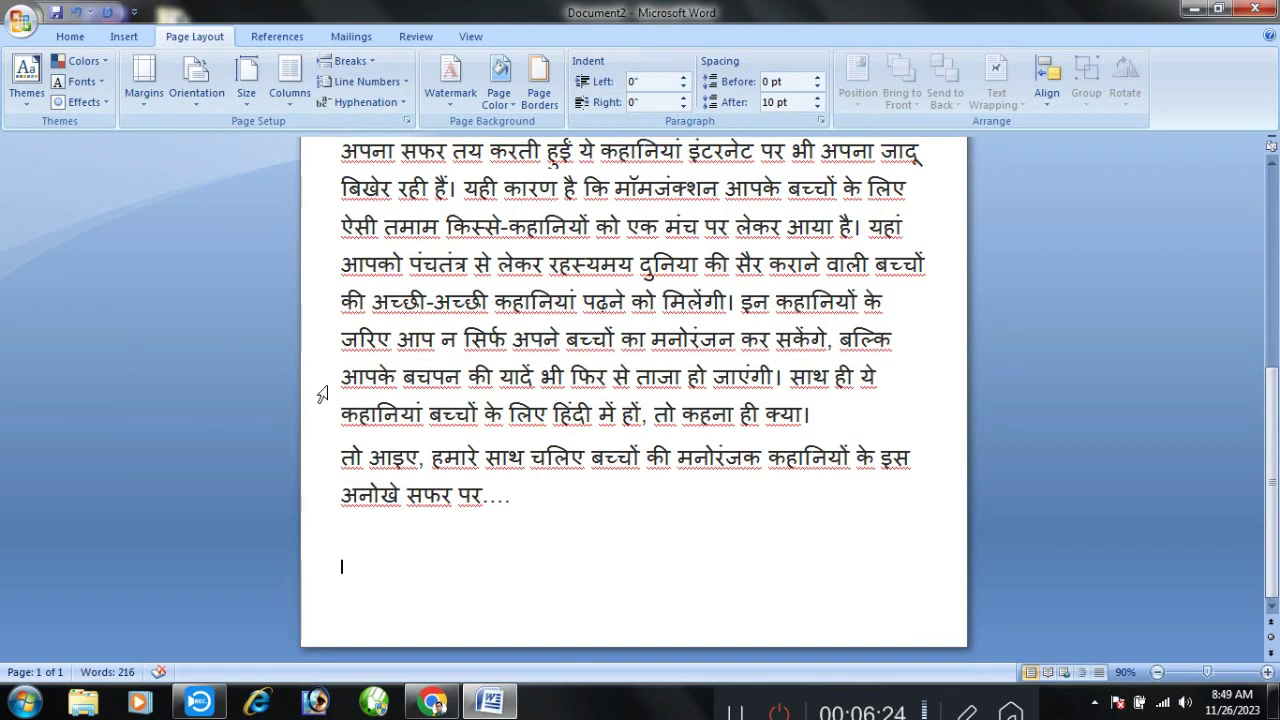
{"action": "scroll", "coordinate": [319, 396], "scroll_direction": "up", "scroll_amount": 1}
{"action": "scroll", "coordinate": [319, 396], "scroll_direction": "up", "scroll_amount": 3}
{"action": "scroll", "coordinate": [319, 396], "scroll_direction": "up", "scroll_amount": 1}
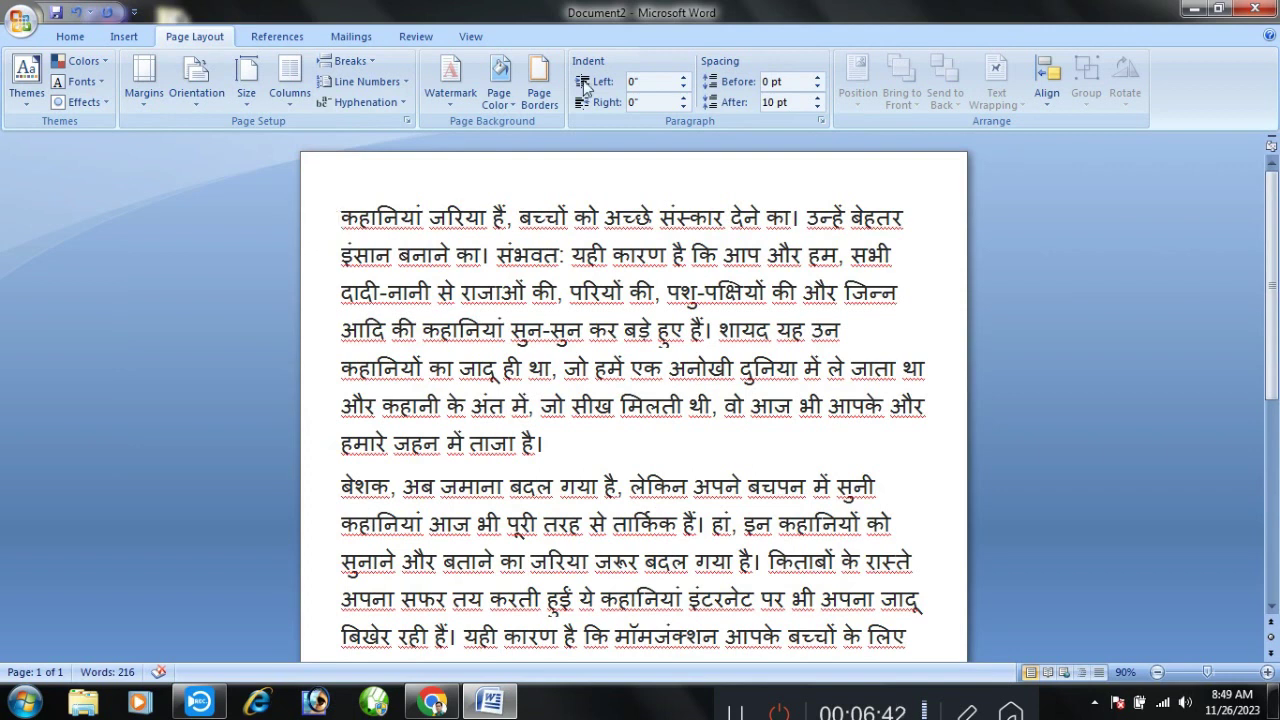
{"action": "scroll", "coordinate": [917, 433], "scroll_direction": "down", "scroll_amount": 3}
{"action": "scroll", "coordinate": [917, 433], "scroll_direction": "down", "scroll_amount": 1}
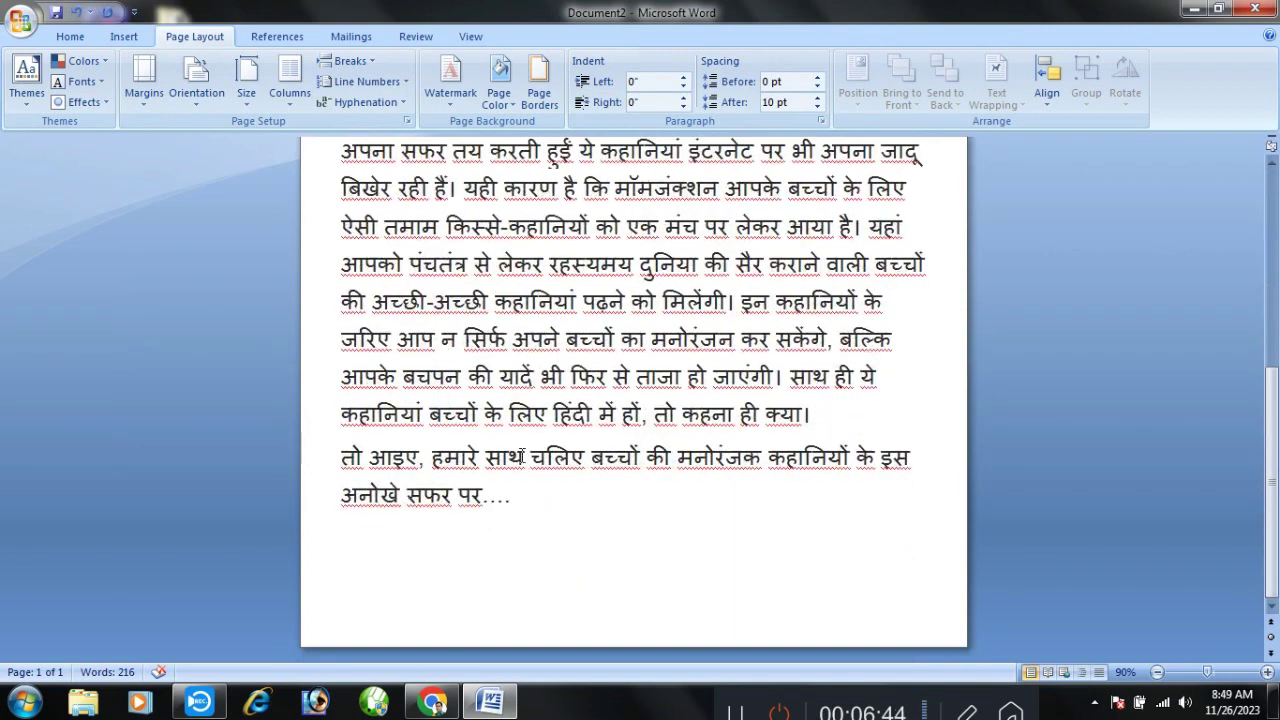
Reapply Narrow margins, confirm it is the current preset, and return to the first paragraph.
{"action": "left_click", "coordinate": [144, 92]}
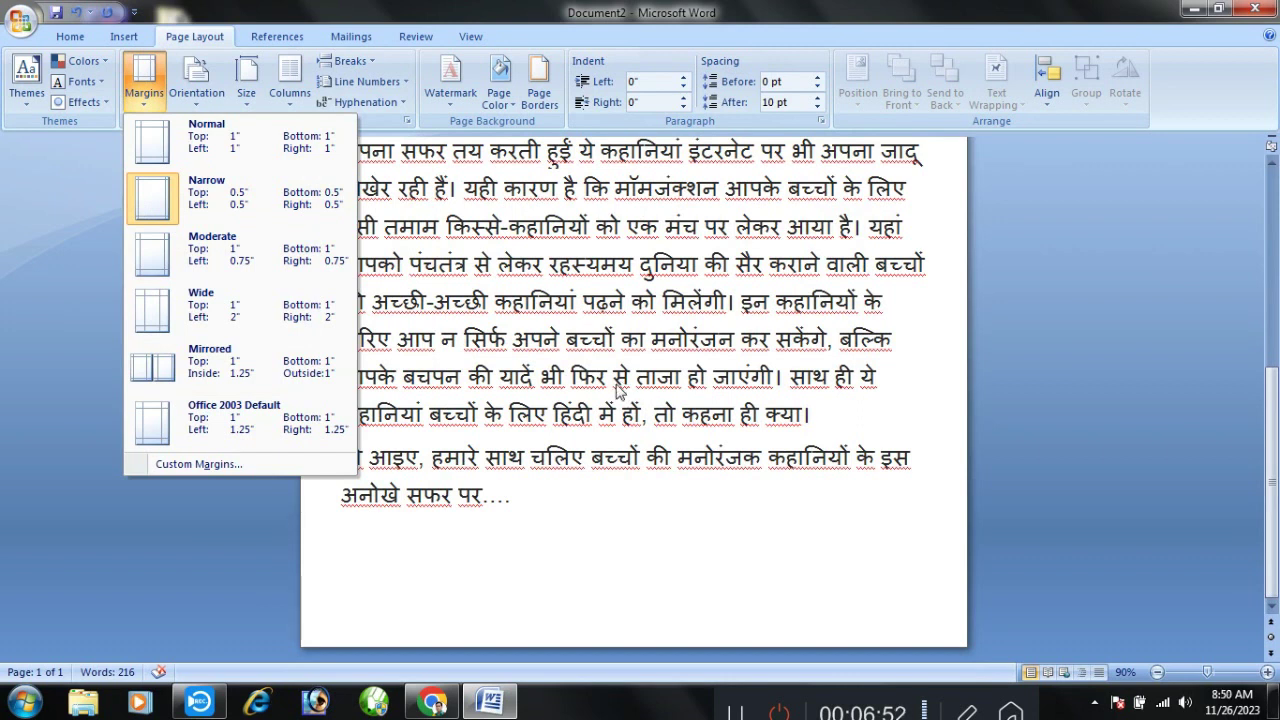
{"action": "left_click", "coordinate": [183, 197]}
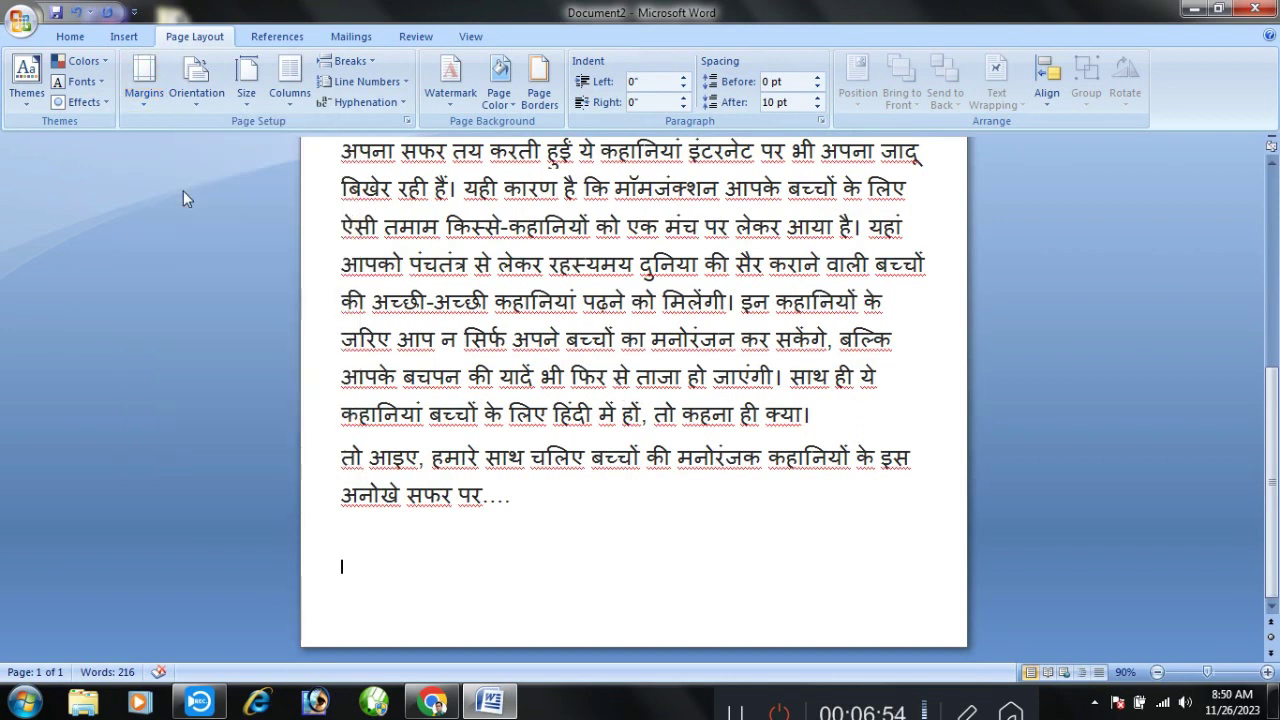
{"action": "left_click", "coordinate": [150, 97]}
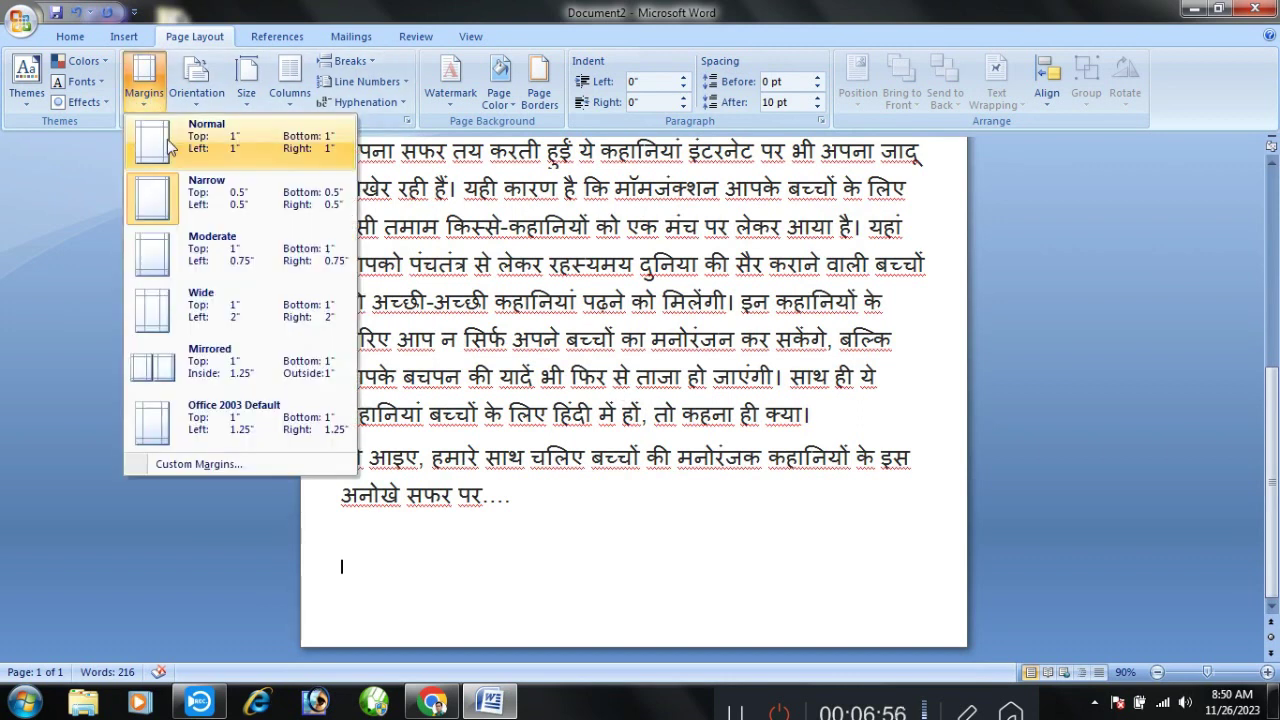
{"action": "left_click", "coordinate": [710, 425]}
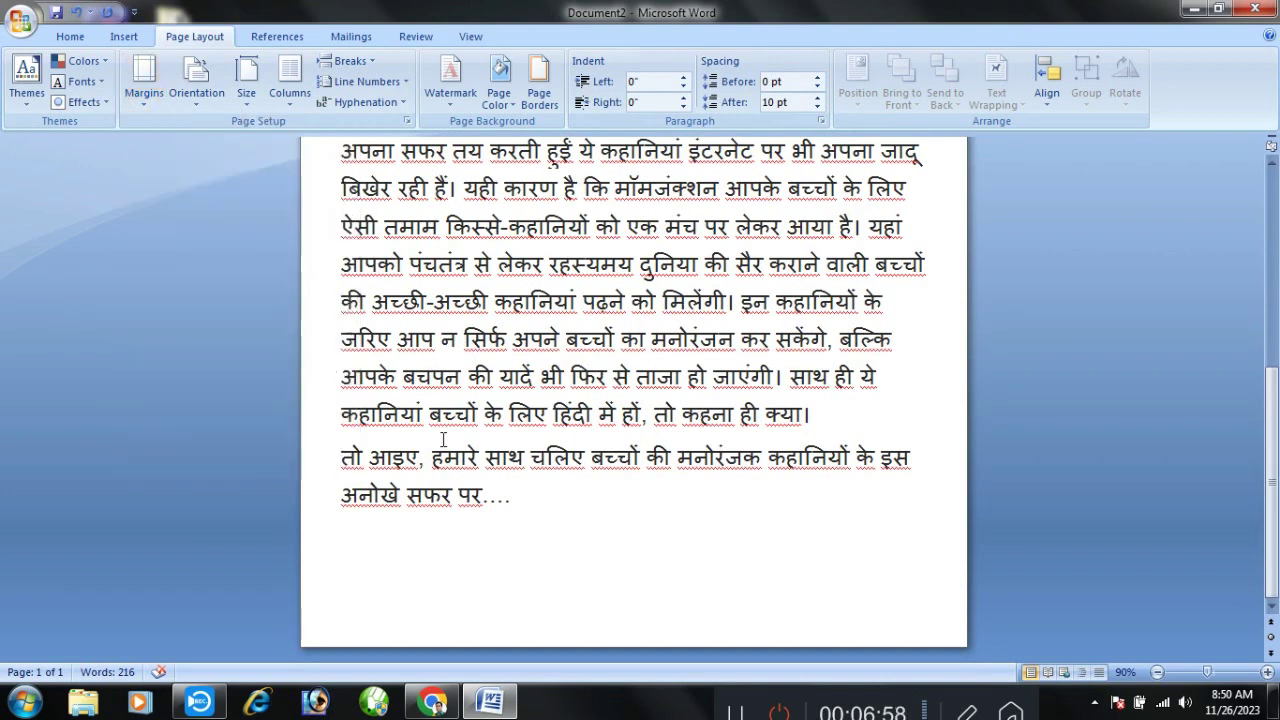
{"action": "scroll", "coordinate": [862, 247], "scroll_direction": "up", "scroll_amount": 3}
{"action": "scroll", "coordinate": [862, 247], "scroll_direction": "up", "scroll_amount": 1}
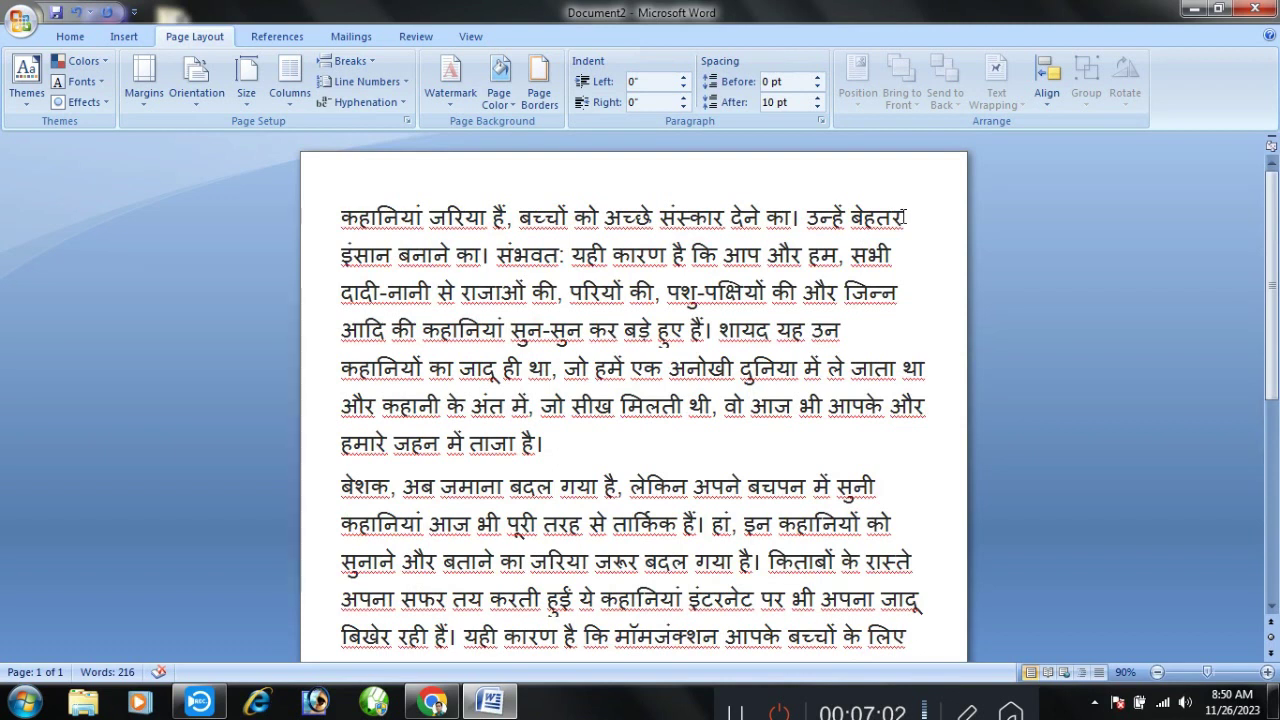
{"action": "left_click", "coordinate": [891, 256]}
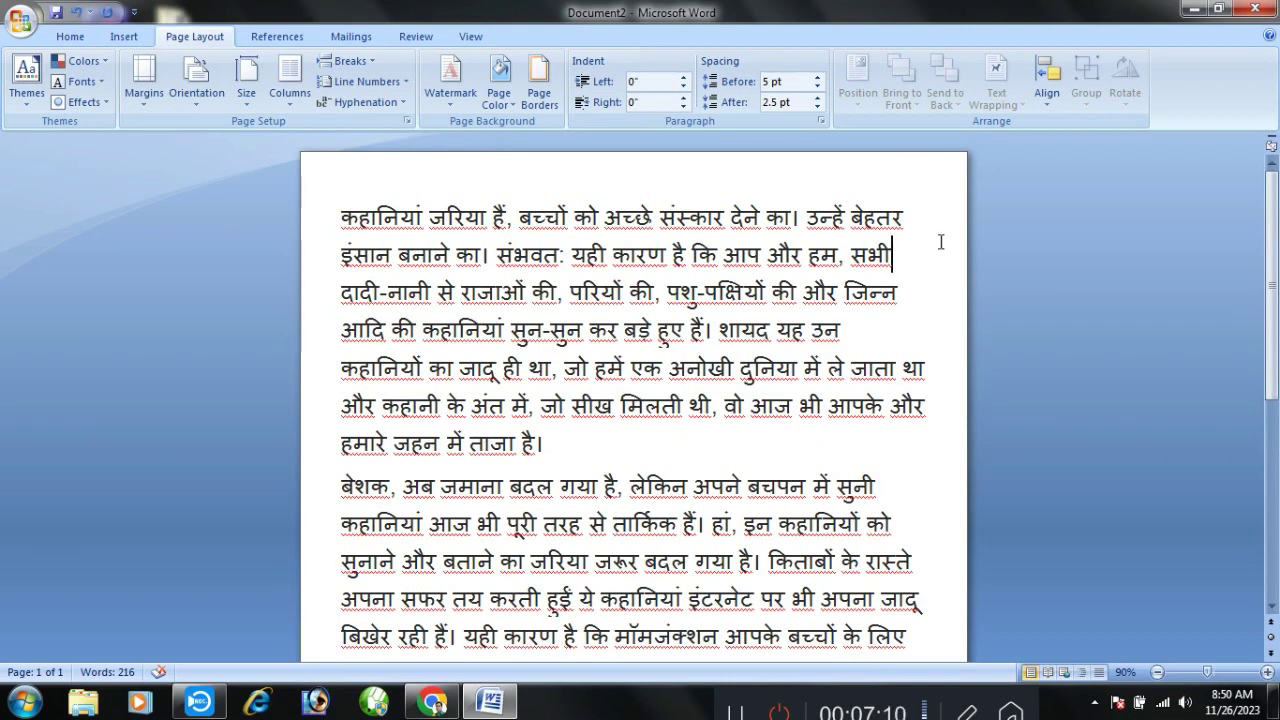
{"action": "scroll", "coordinate": [908, 397], "scroll_direction": "down", "scroll_amount": 1}
{"action": "scroll", "coordinate": [908, 397], "scroll_direction": "down", "scroll_amount": 1}
{"action": "scroll", "coordinate": [908, 397], "scroll_direction": "up", "scroll_amount": 2}
Select all the Hindi text, justify it from the Home tab, and check the alignment.
{"action": "key", "text": "ctrl+a"}
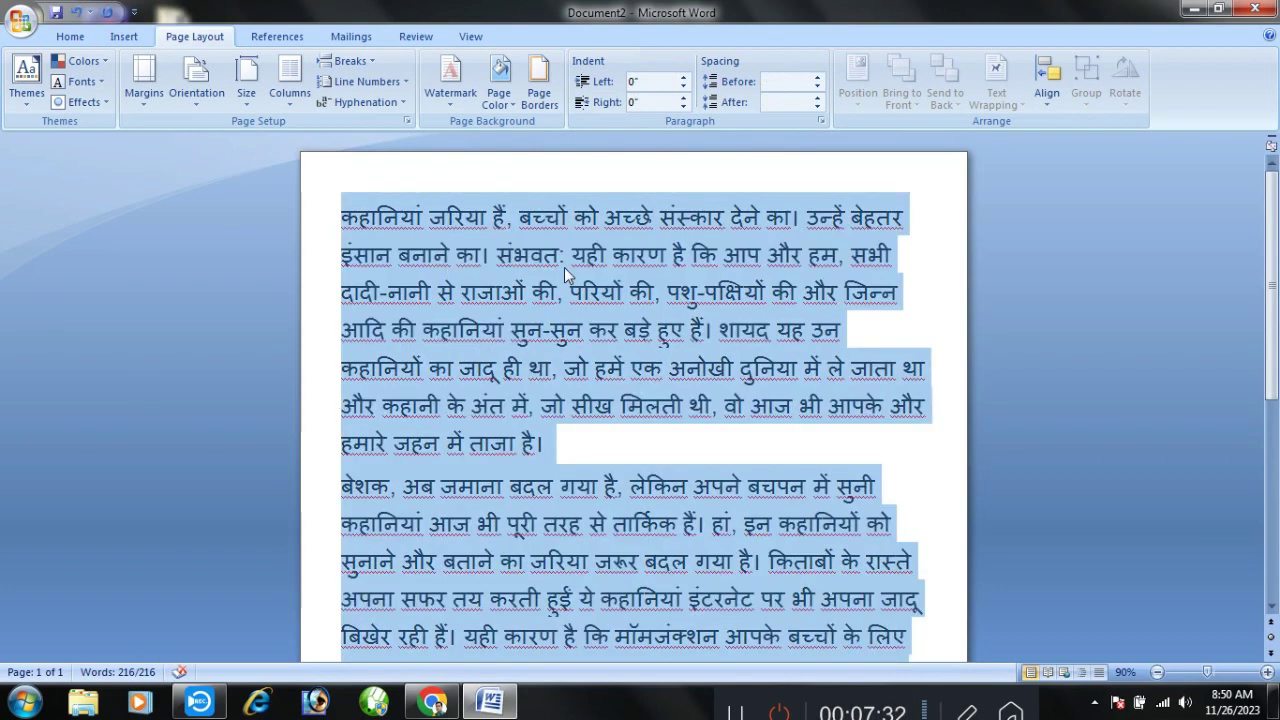
{"action": "left_click", "coordinate": [62, 40]}
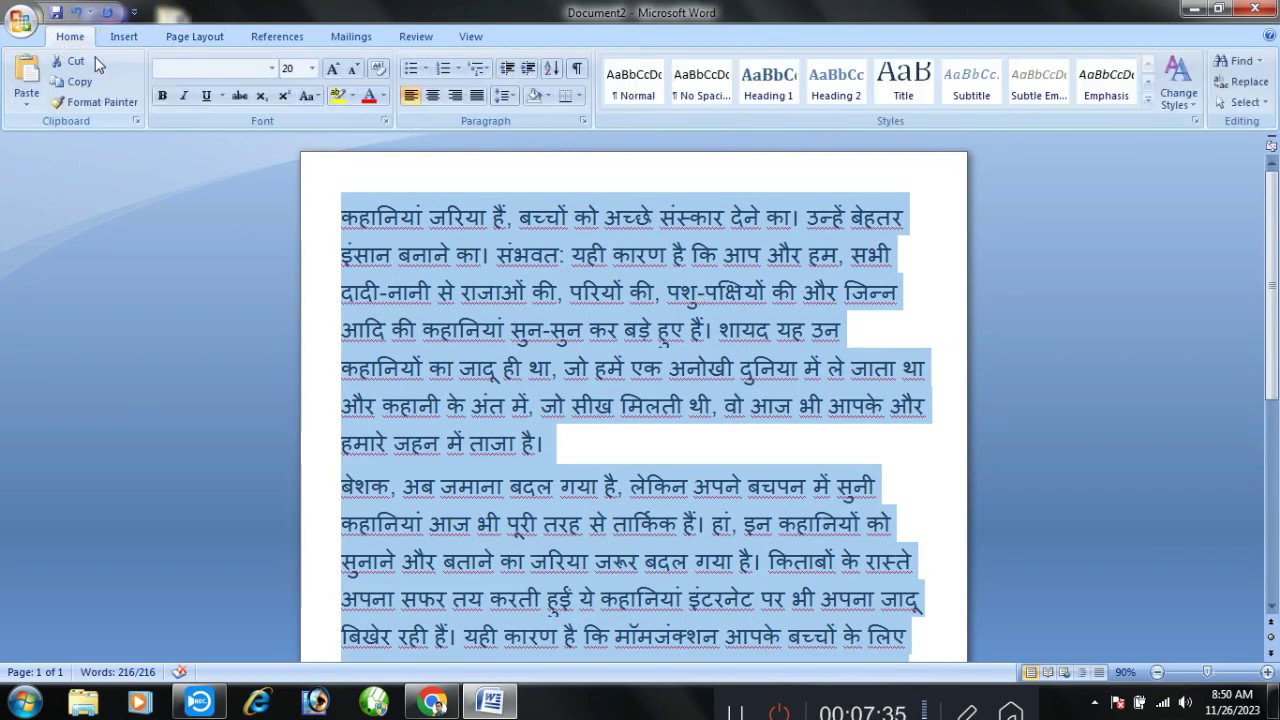
{"action": "left_click", "coordinate": [476, 96]}
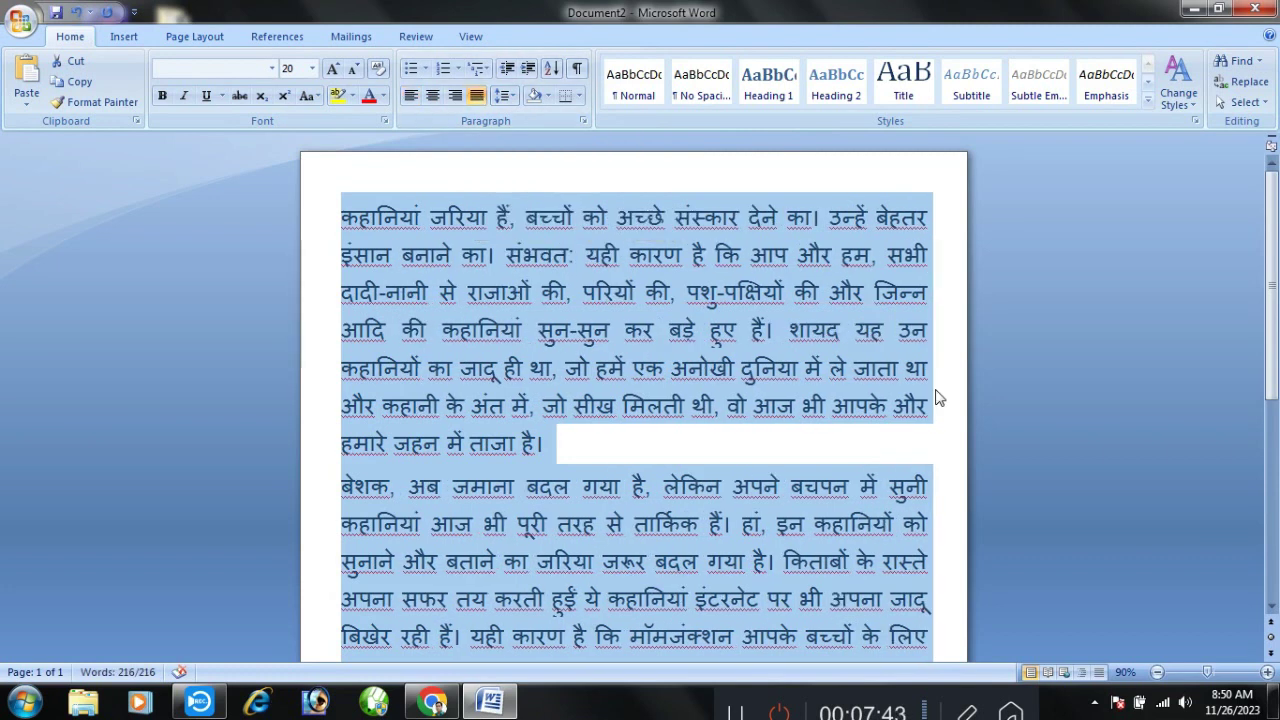
{"action": "left_click", "coordinate": [936, 400]}
{"action": "scroll", "coordinate": [935, 300], "scroll_direction": "down", "scroll_amount": 3}
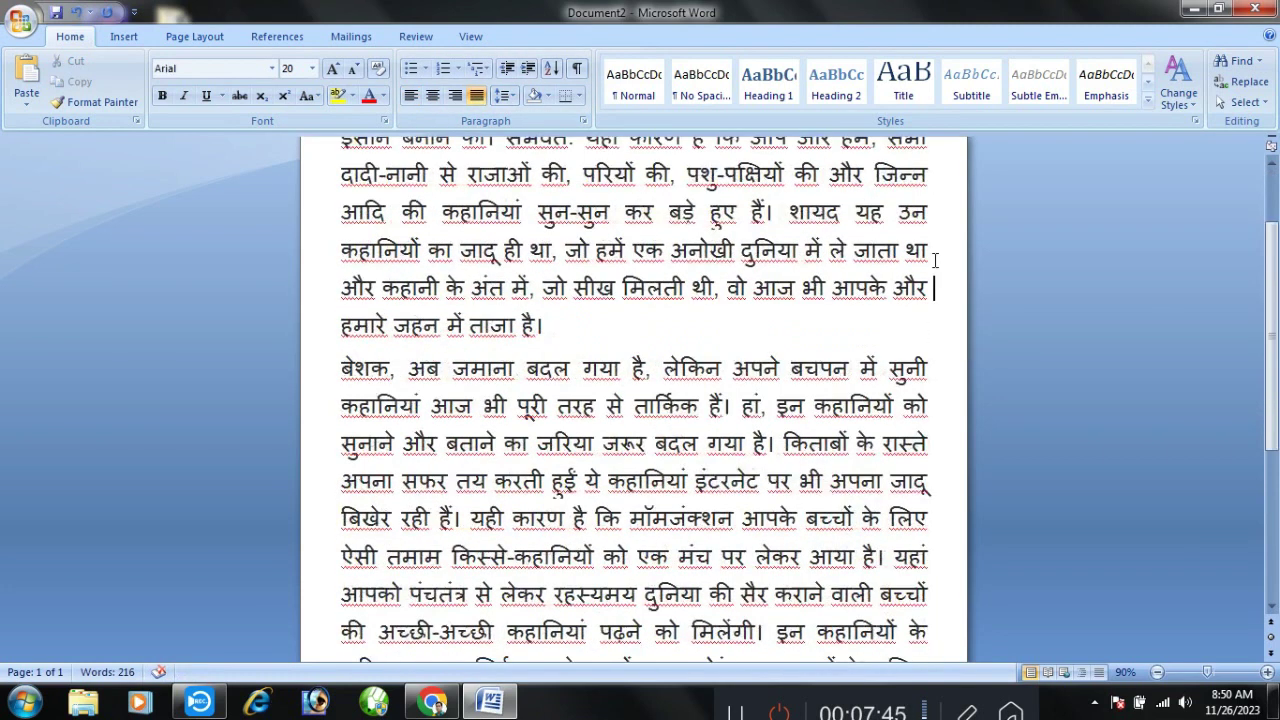
{"action": "scroll", "coordinate": [935, 262], "scroll_direction": "down", "scroll_amount": 1}
{"action": "scroll", "coordinate": [934, 266], "scroll_direction": "down", "scroll_amount": 1}
{"action": "scroll", "coordinate": [933, 270], "scroll_direction": "down", "scroll_amount": 1}
{"action": "scroll", "coordinate": [933, 271], "scroll_direction": "down", "scroll_amount": 1}
{"action": "scroll", "coordinate": [935, 480], "scroll_direction": "up", "scroll_amount": 3}
{"action": "scroll", "coordinate": [910, 350], "scroll_direction": "up", "scroll_amount": 2}
{"action": "scroll", "coordinate": [897, 285], "scroll_direction": "up", "scroll_amount": 1}
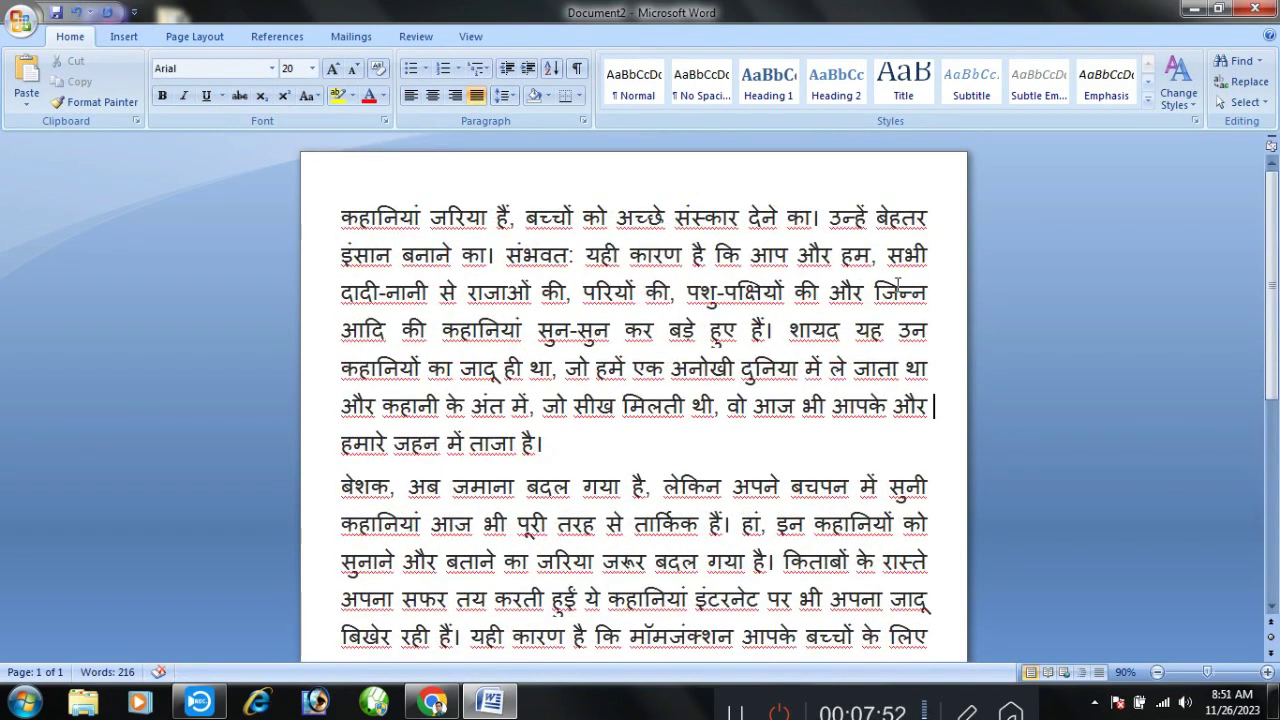
Reset the whole text to left alignment, then justify it again and deselect.
{"action": "key", "text": "ctrl+a"}
{"action": "key", "text": "ctrl+l"}
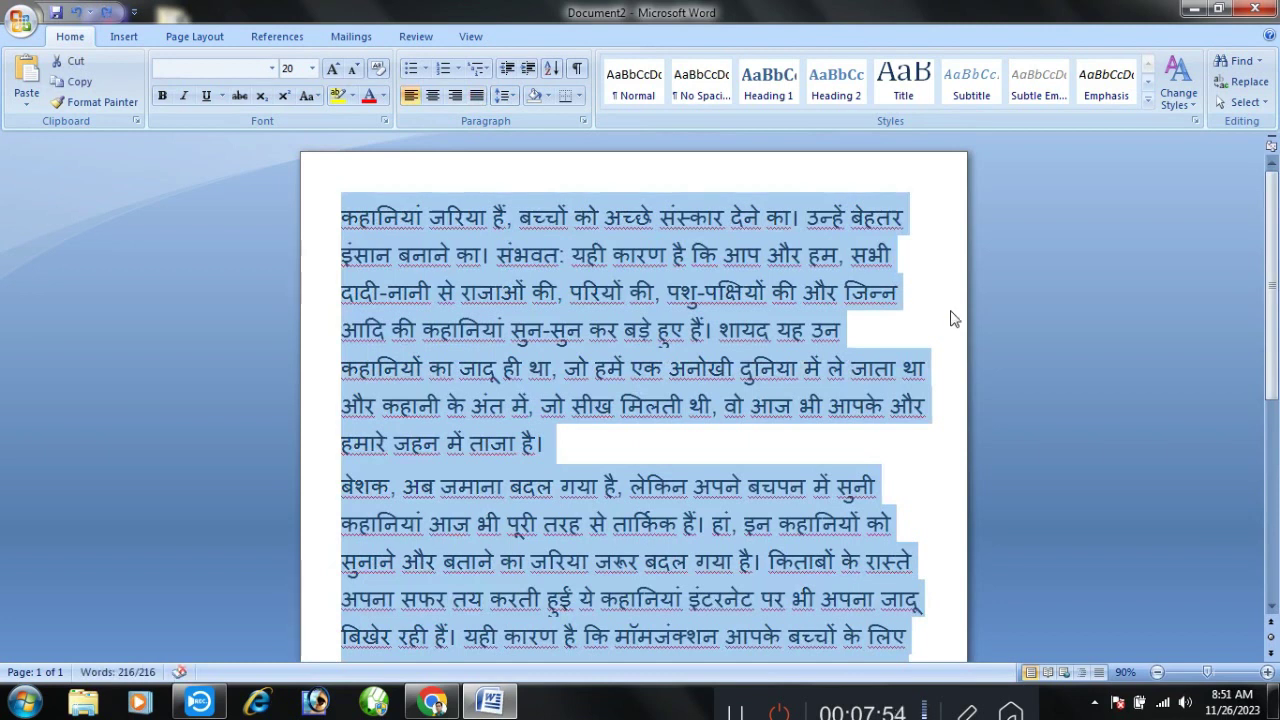
{"action": "left_click", "coordinate": [476, 95]}
{"action": "scroll", "coordinate": [947, 458], "scroll_direction": "down", "scroll_amount": 4}
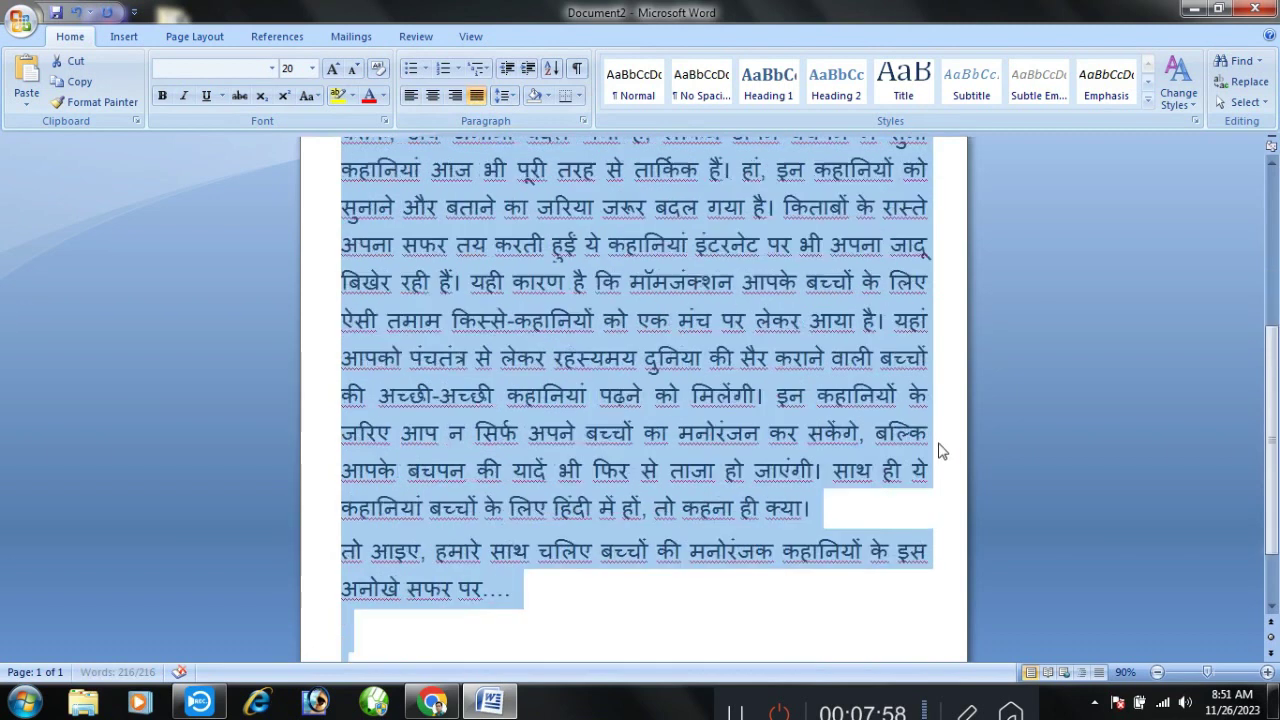
{"action": "scroll", "coordinate": [940, 450], "scroll_direction": "up", "scroll_amount": 4}
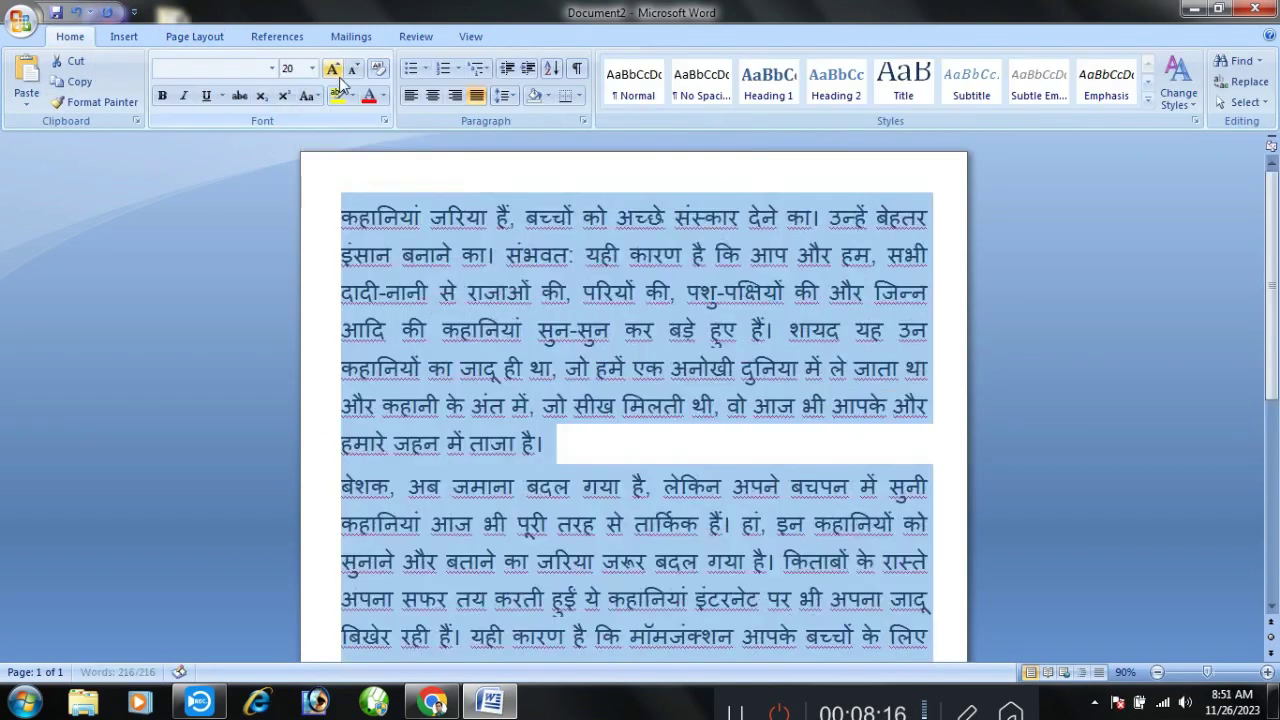
{"action": "scroll", "coordinate": [704, 334], "scroll_direction": "down", "scroll_amount": 1}
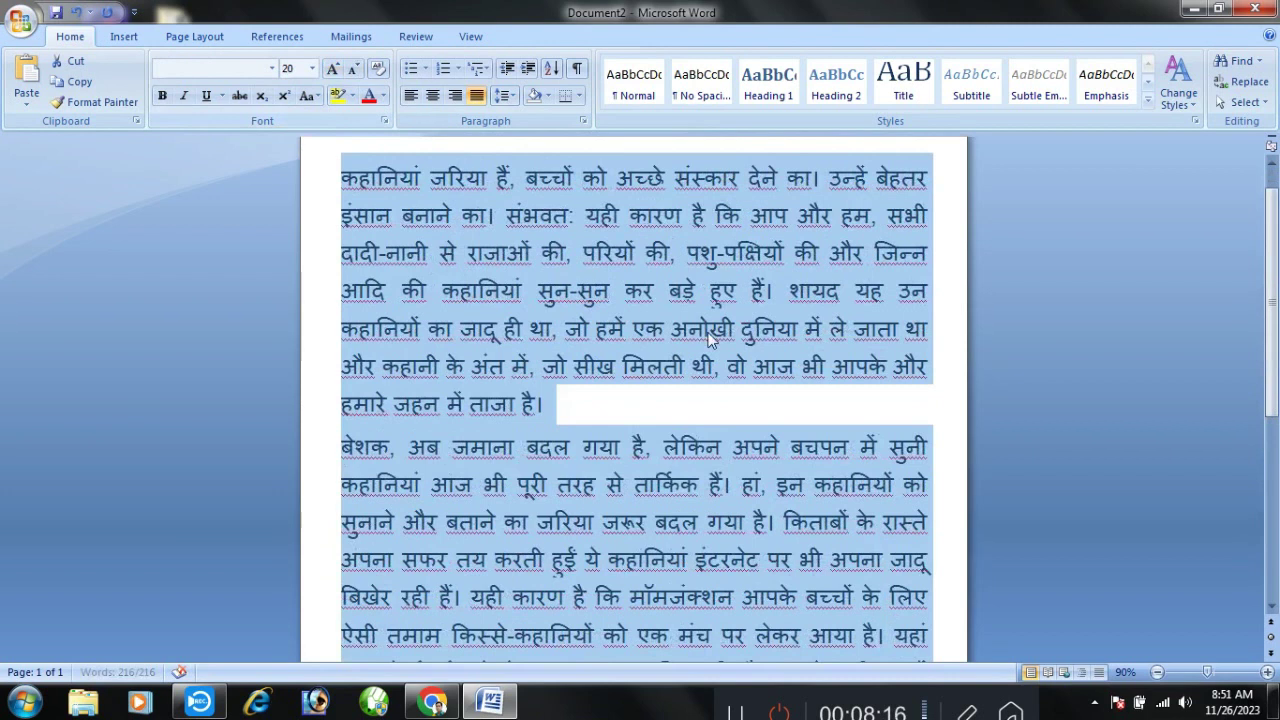
{"action": "scroll", "coordinate": [704, 334], "scroll_direction": "down", "scroll_amount": 2}
{"action": "scroll", "coordinate": [704, 338], "scroll_direction": "down", "scroll_amount": 2}
{"action": "left_click", "coordinate": [811, 500]}
{"action": "scroll", "coordinate": [811, 500], "scroll_direction": "up", "scroll_amount": 3}
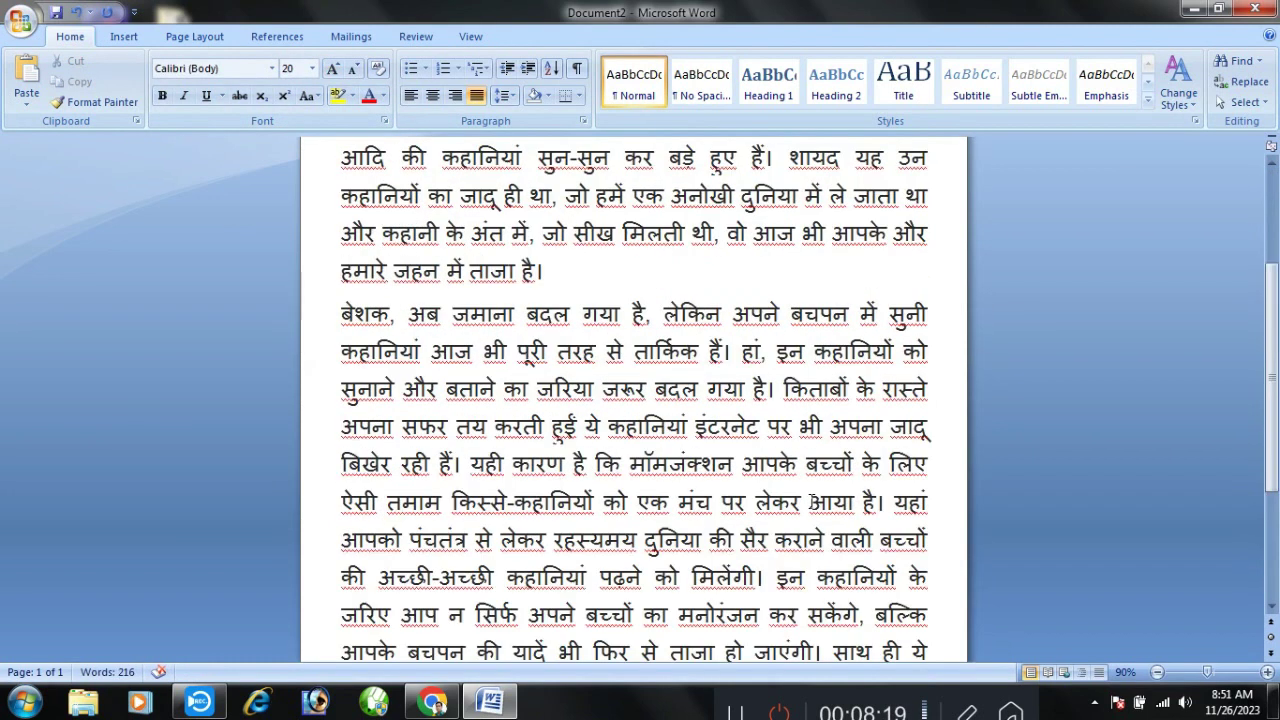
{"action": "scroll", "coordinate": [811, 500], "scroll_direction": "up", "scroll_amount": 2}
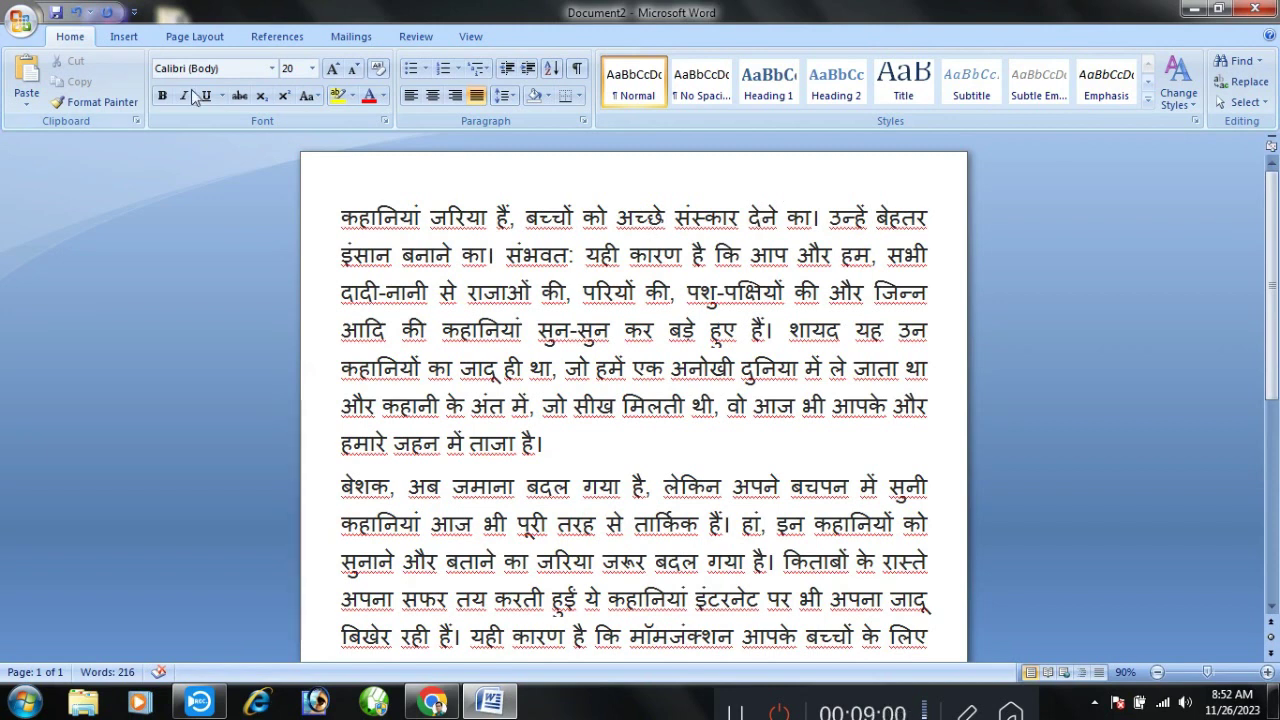
Show the Office menu's Print submenu with Print, Quick Print and Print Preview.
{"action": "left_click", "coordinate": [14, 20]}
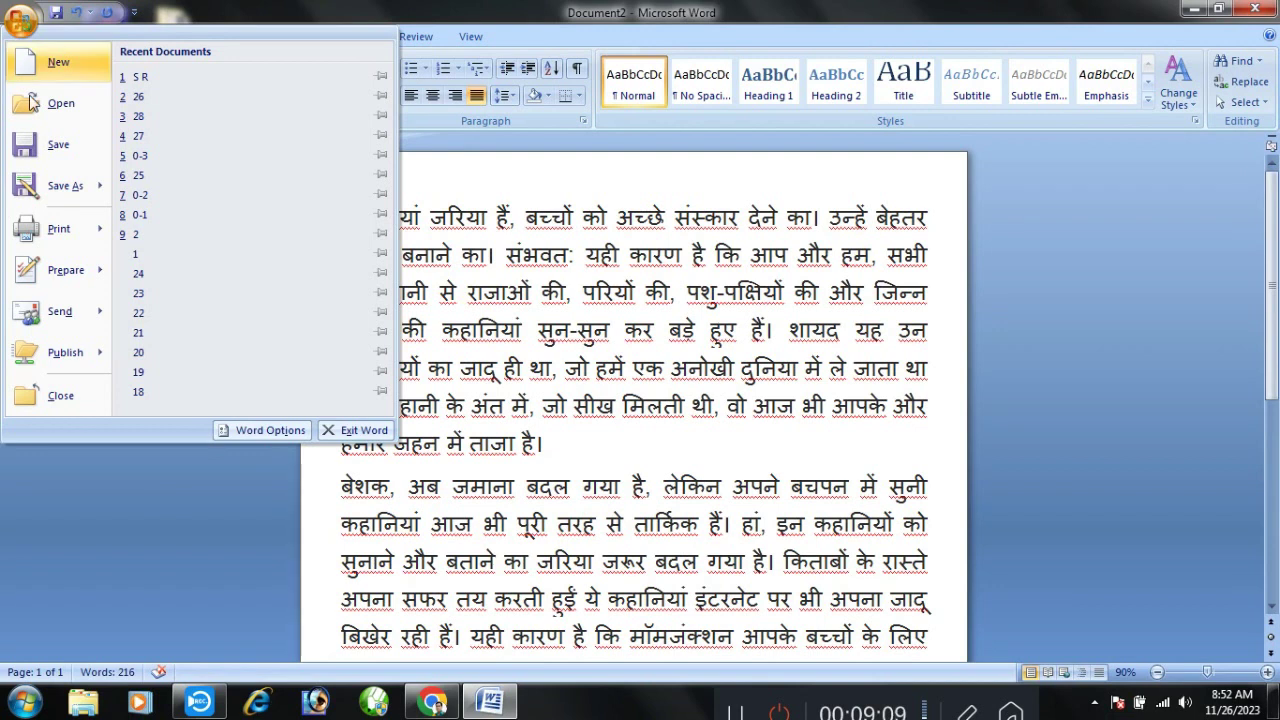
{"action": "mouse_move", "coordinate": [66, 232]}
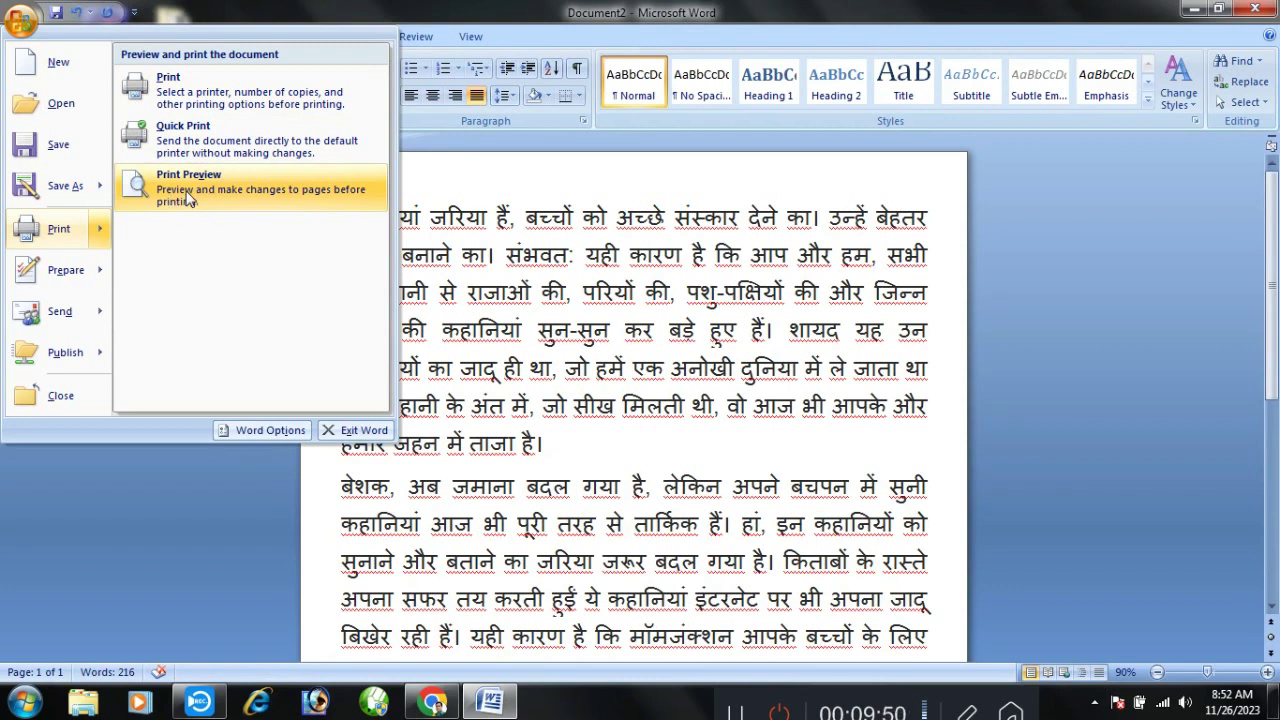
Open Print Preview and check its Margins, Orientation and Size options.
{"action": "left_click", "coordinate": [188, 199]}
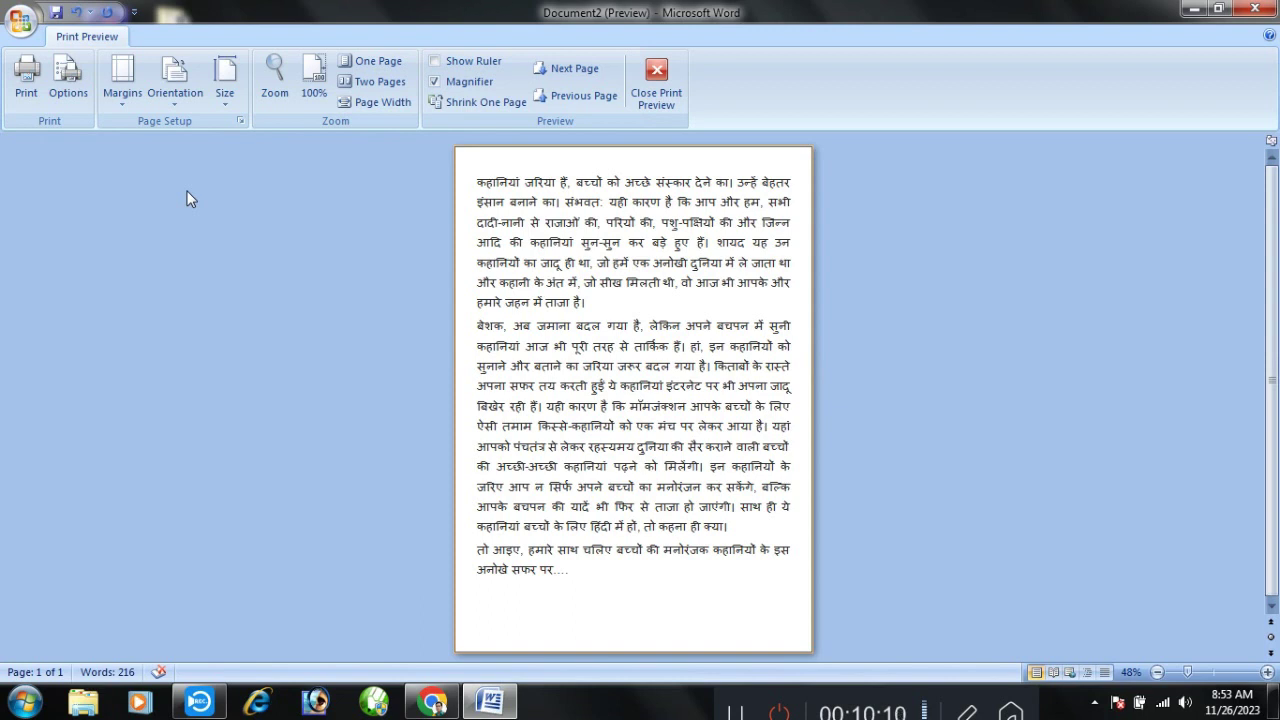
{"action": "left_click", "coordinate": [122, 80]}
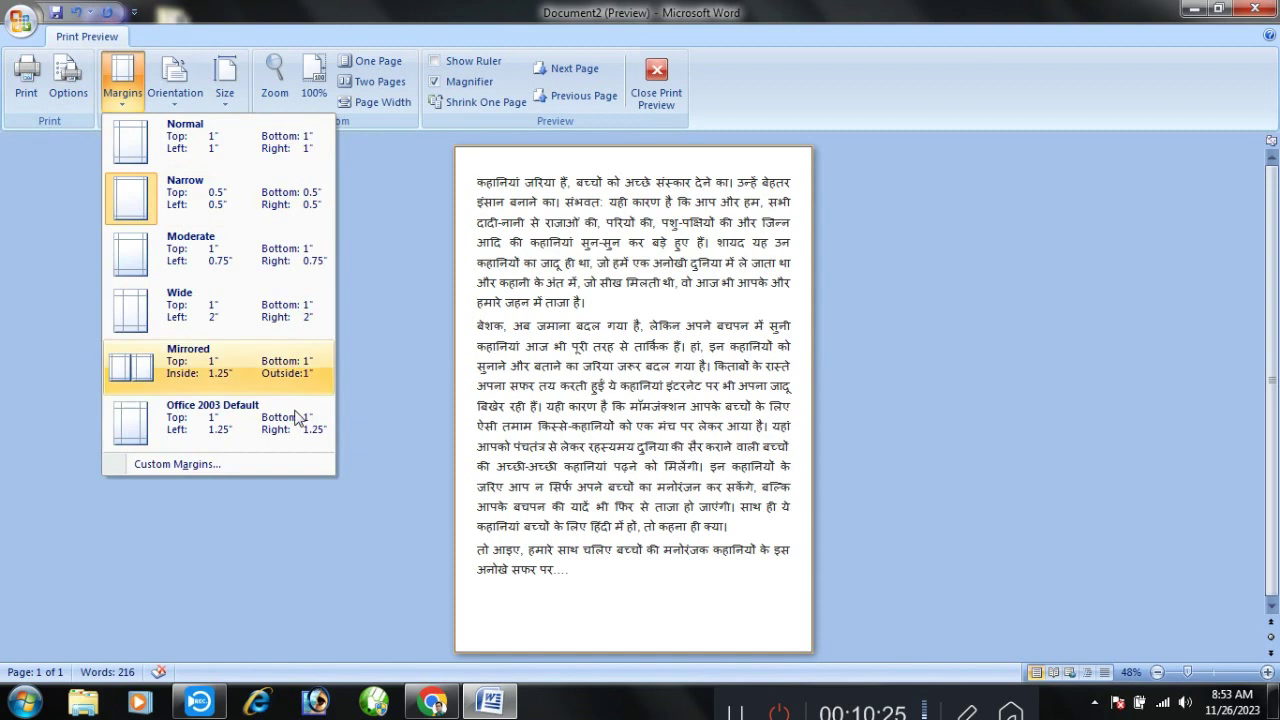
{"action": "left_click", "coordinate": [181, 95]}
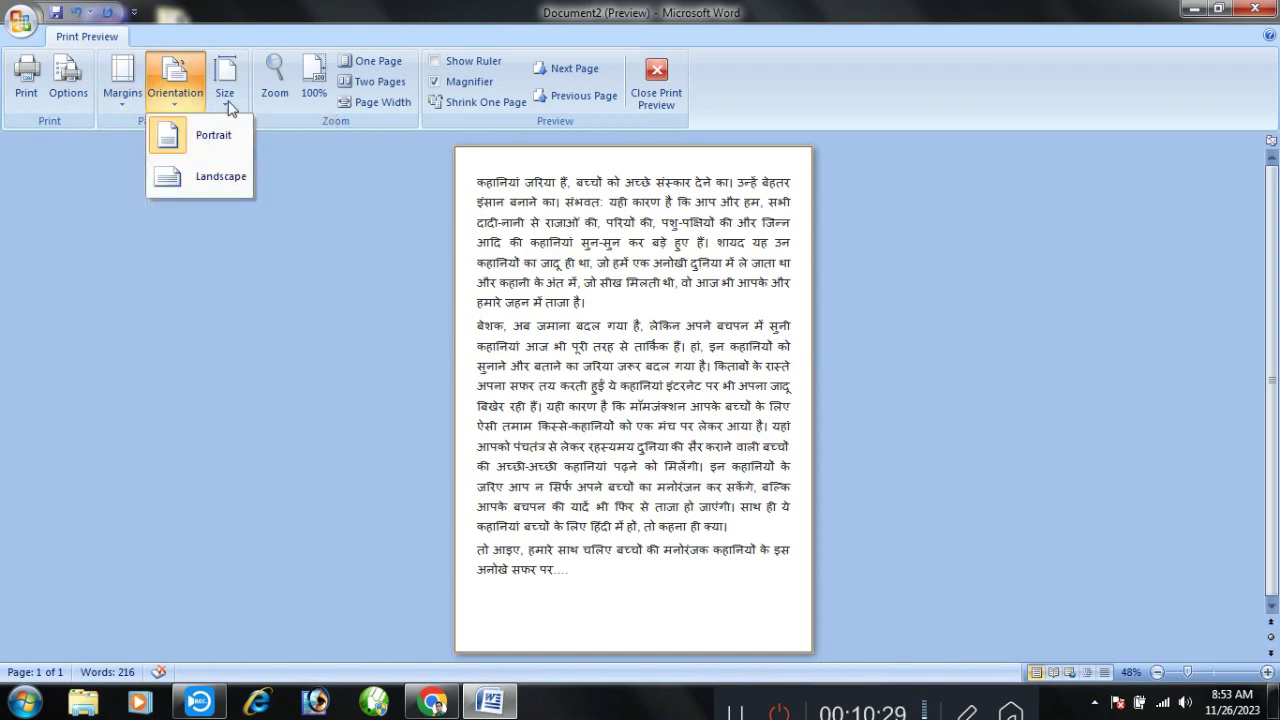
{"action": "left_click", "coordinate": [227, 104]}
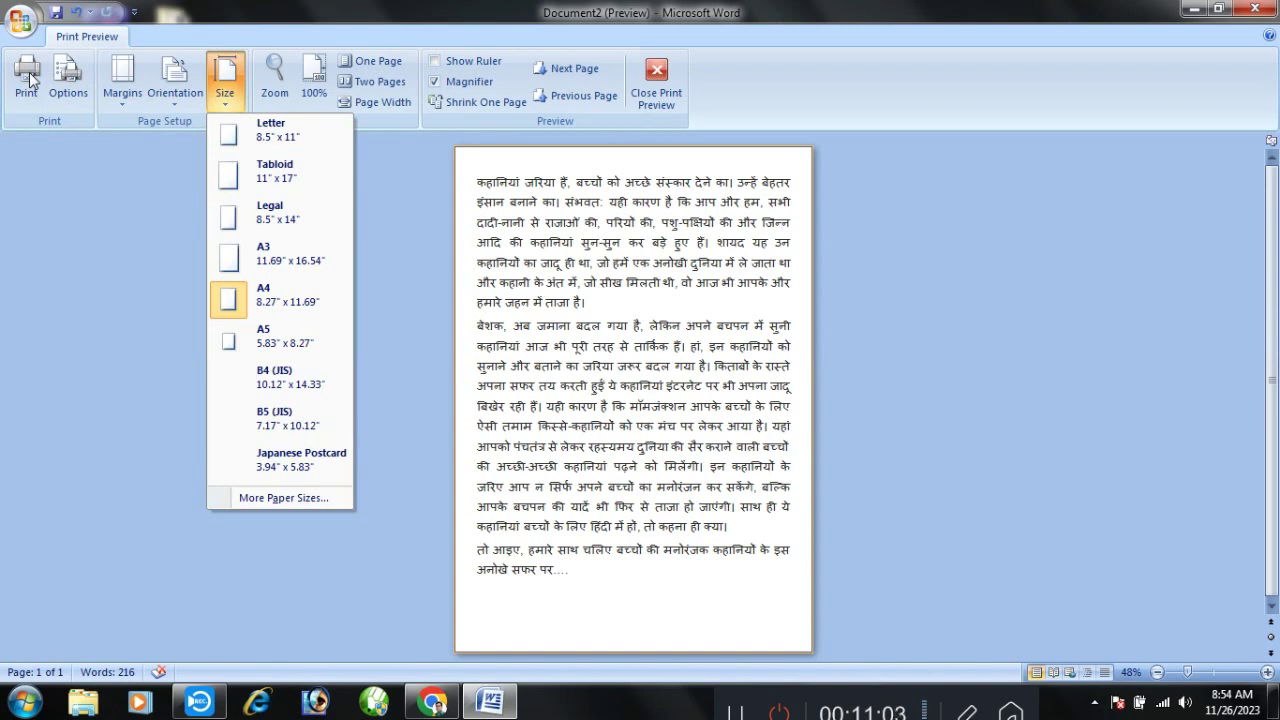
Select the HP Smart Tank 500 series PCL3 printer, set 8 copies, then close without printing.
{"action": "left_click", "coordinate": [28, 80]}
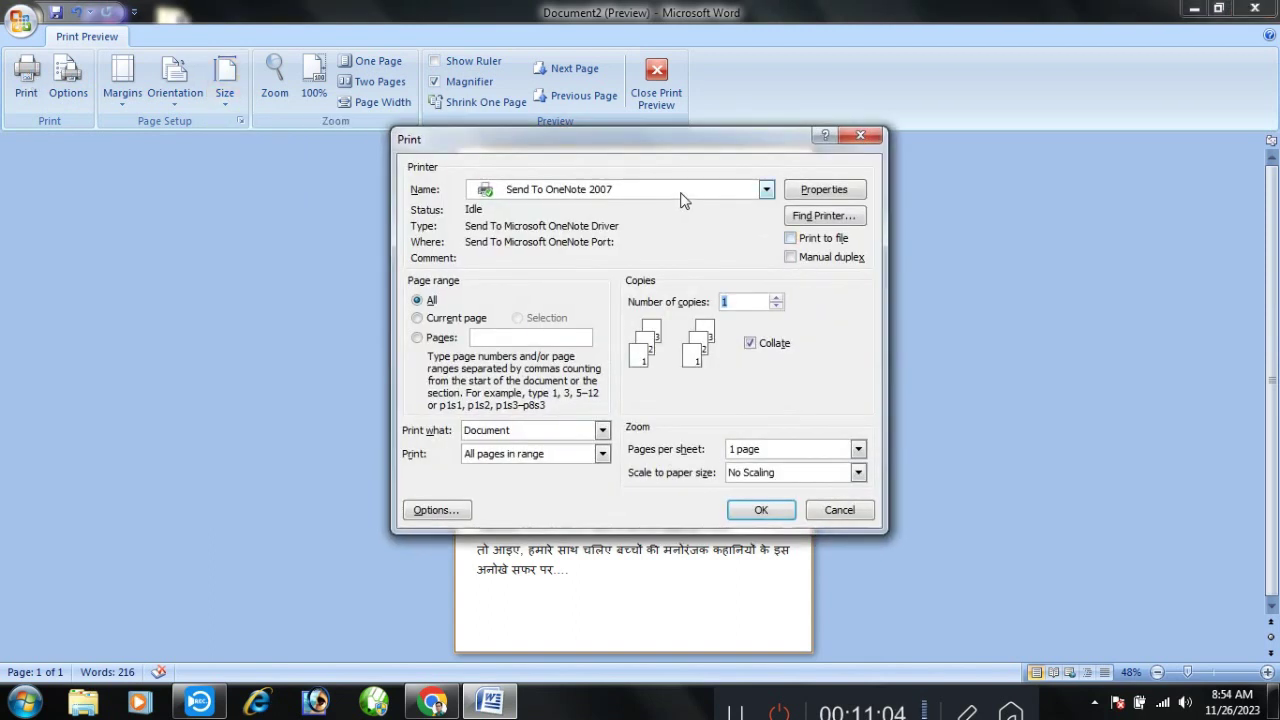
{"action": "left_click", "coordinate": [680, 192]}
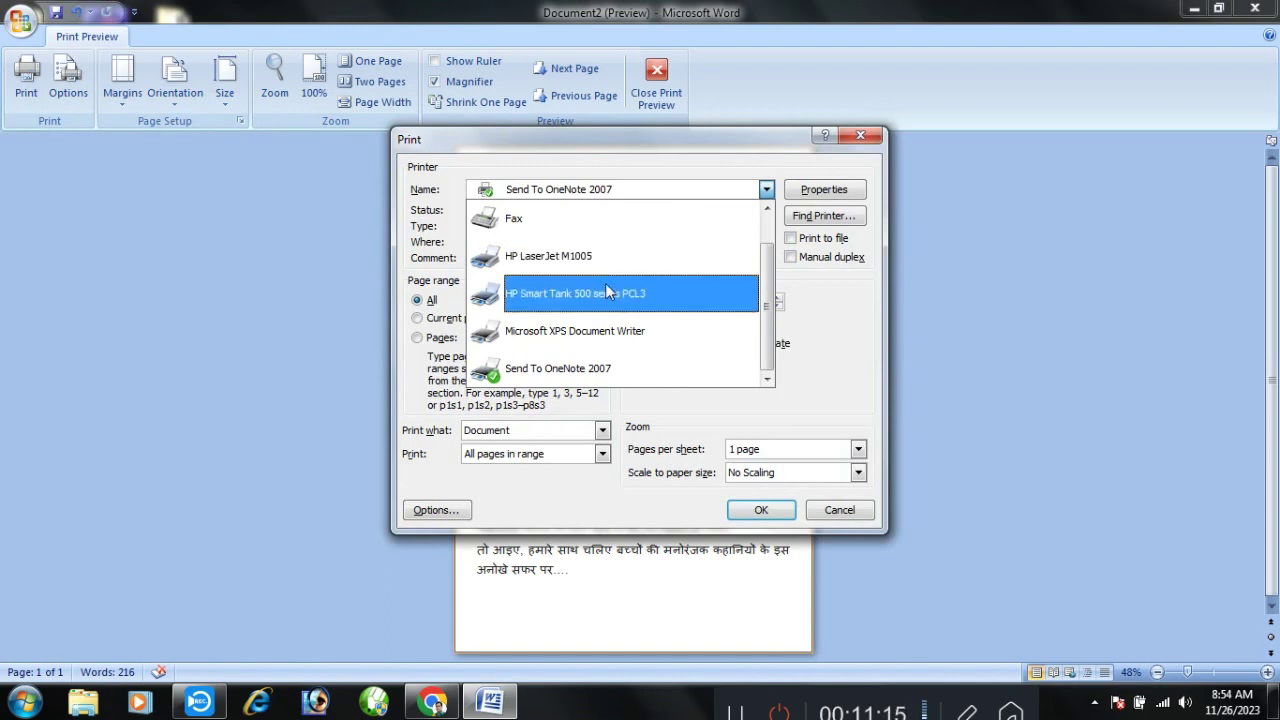
{"action": "left_click", "coordinate": [607, 291]}
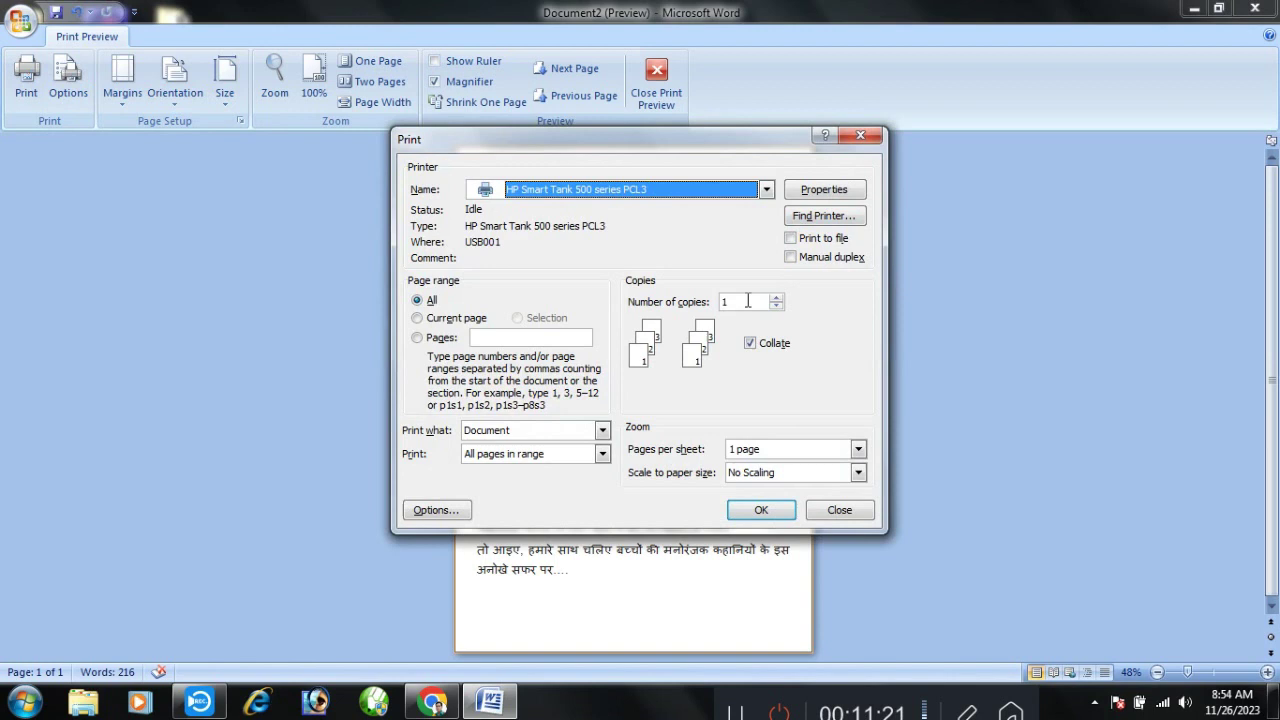
{"action": "left_click", "coordinate": [776, 298]}
{"action": "left_click", "coordinate": [776, 298]}
{"action": "left_click", "coordinate": [776, 298]}
{"action": "left_click", "coordinate": [776, 298]}
{"action": "left_click", "coordinate": [776, 298]}
{"action": "left_click", "coordinate": [776, 298]}
{"action": "left_click", "coordinate": [776, 298]}
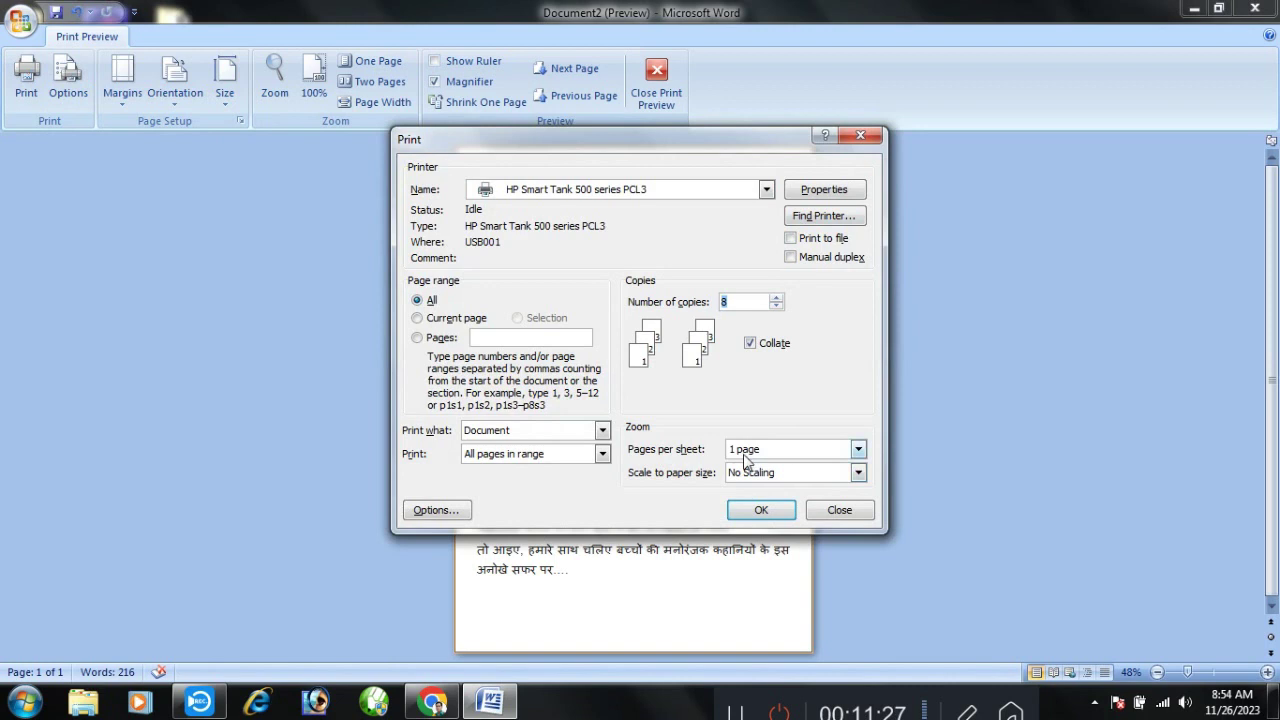
{"action": "left_click", "coordinate": [866, 514]}
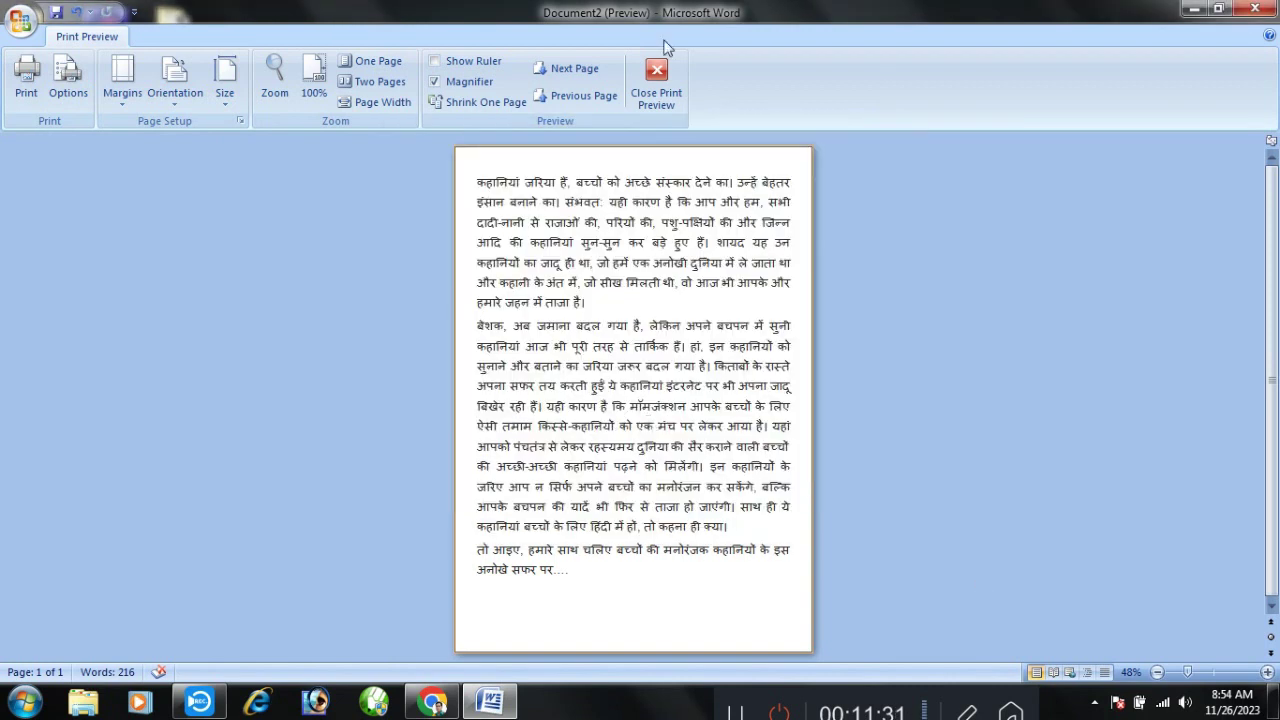
Close Print Preview to get back to the normal editing view of the story.
{"action": "left_click", "coordinate": [658, 85]}
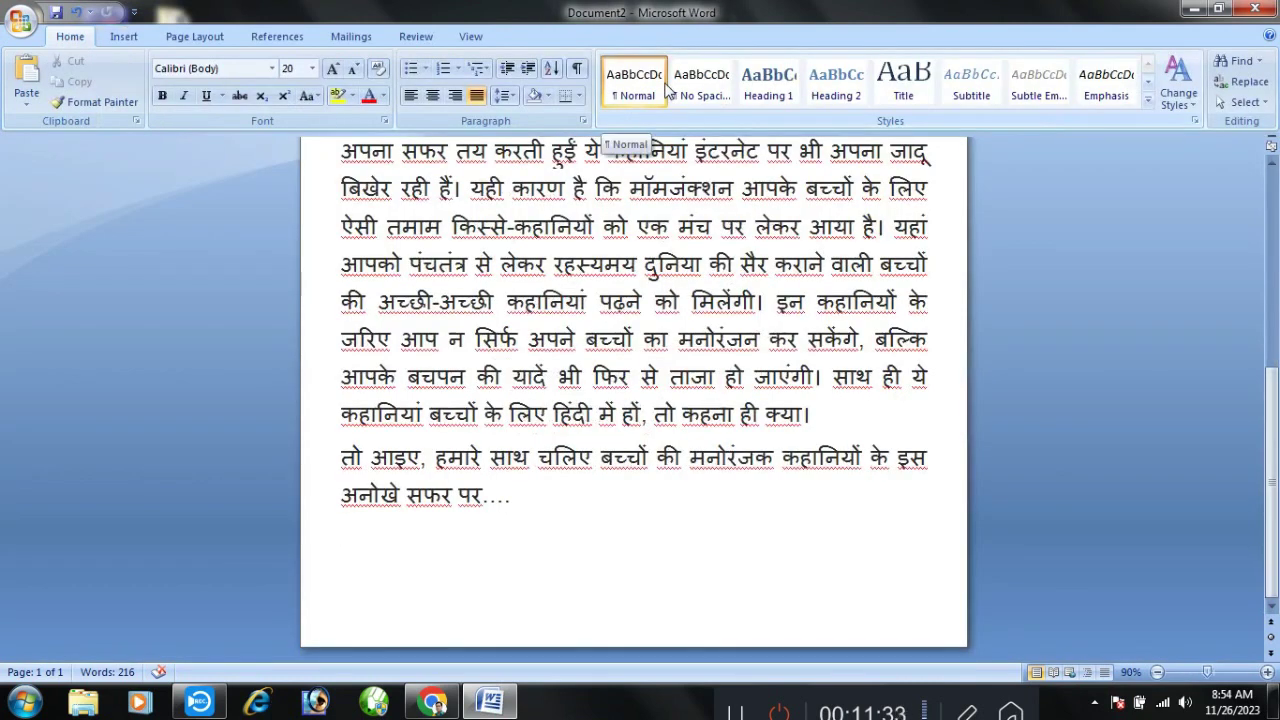